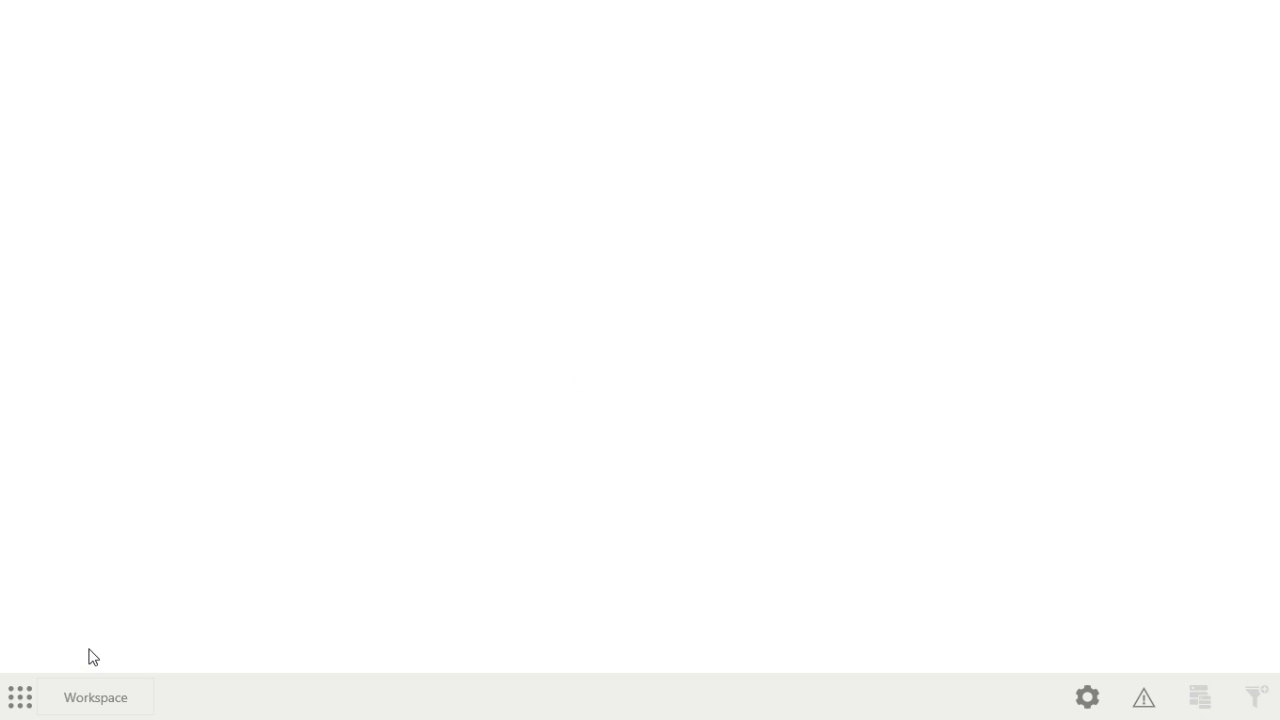
Step: Add an Image control to the workspace and display it on the empty canvas
left_click(57, 700)
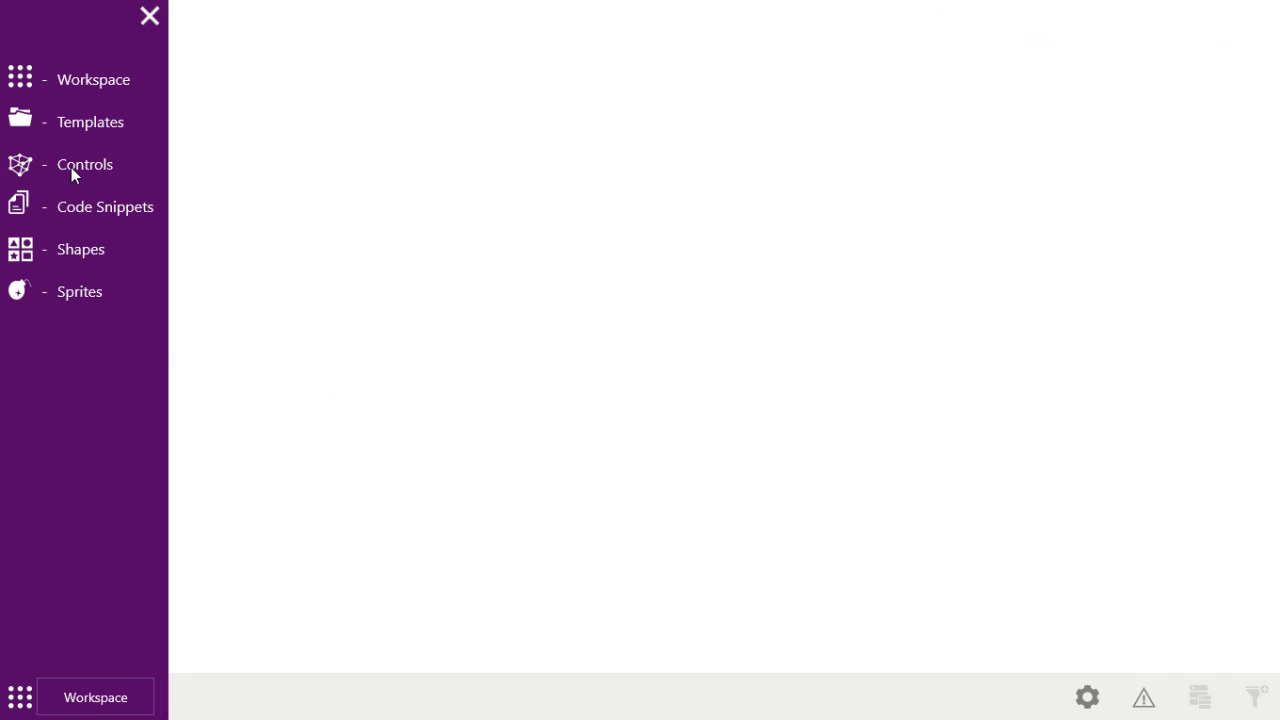
left_click(112, 200)
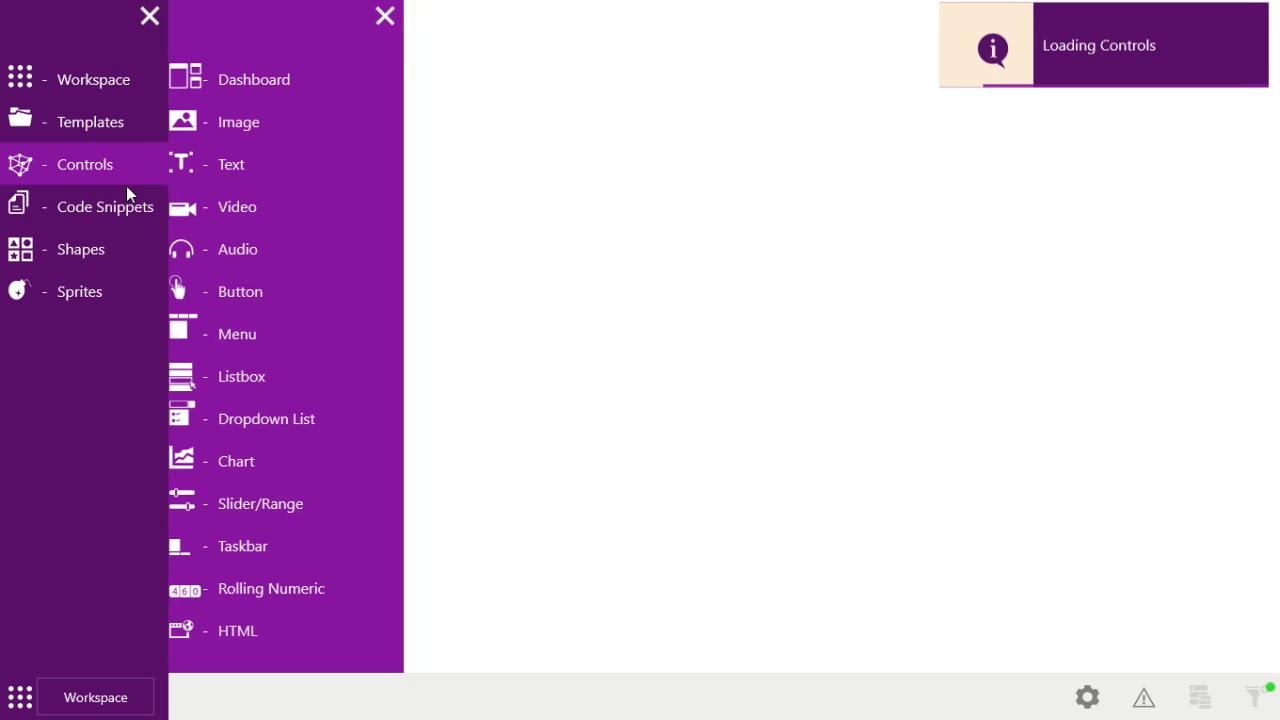
left_click(238, 122)
left_click(680, 384)
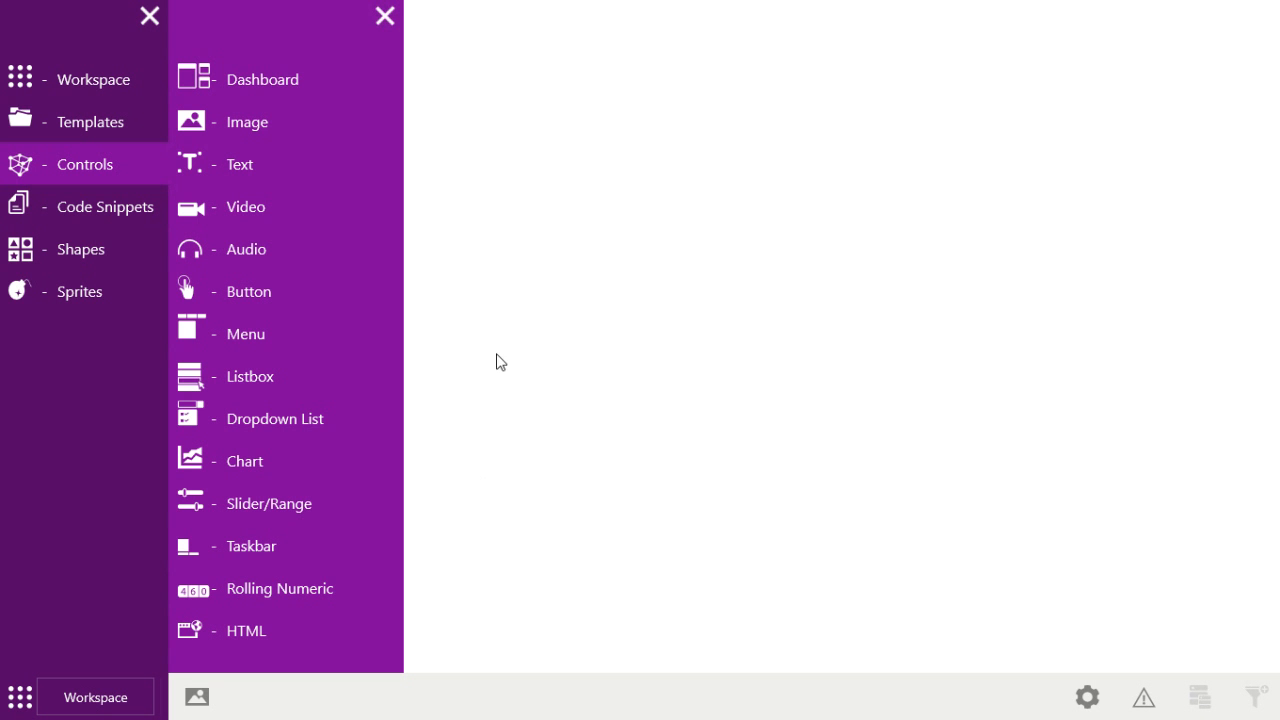
left_click(198, 697)
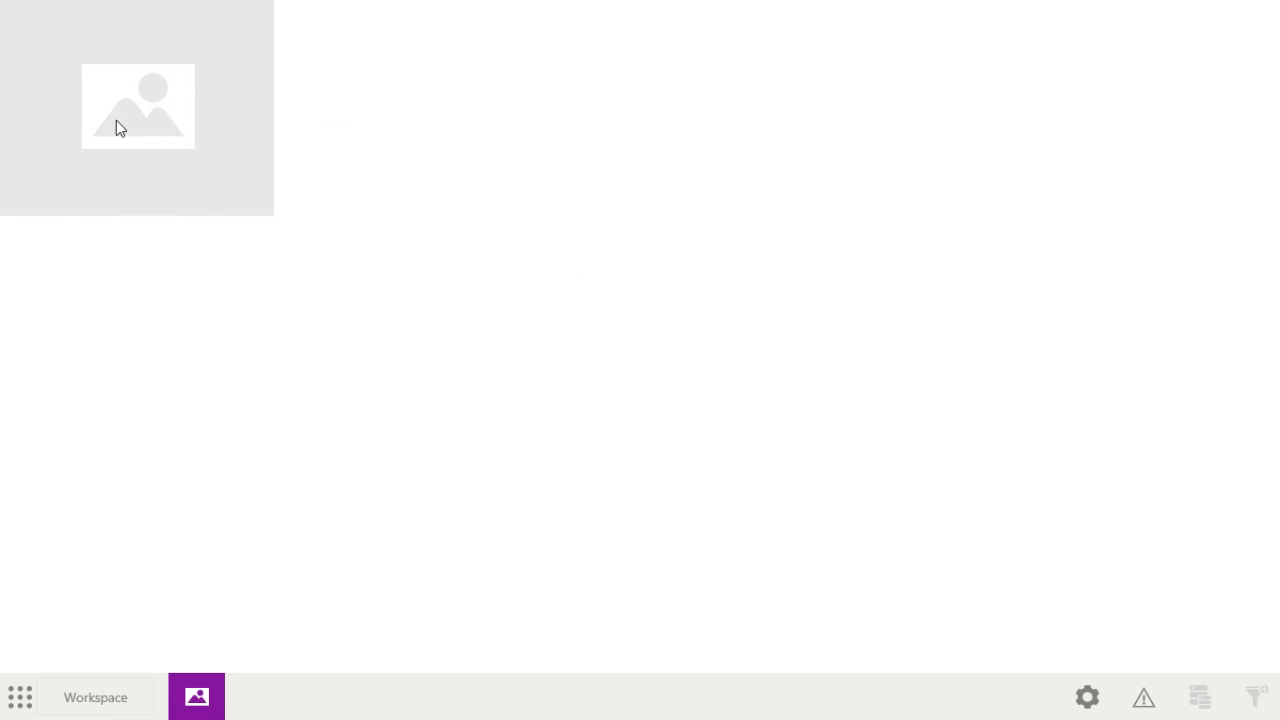
Step: Load the orange, green and blue swirl picture from the Textures folder into the image control
left_click(203, 691)
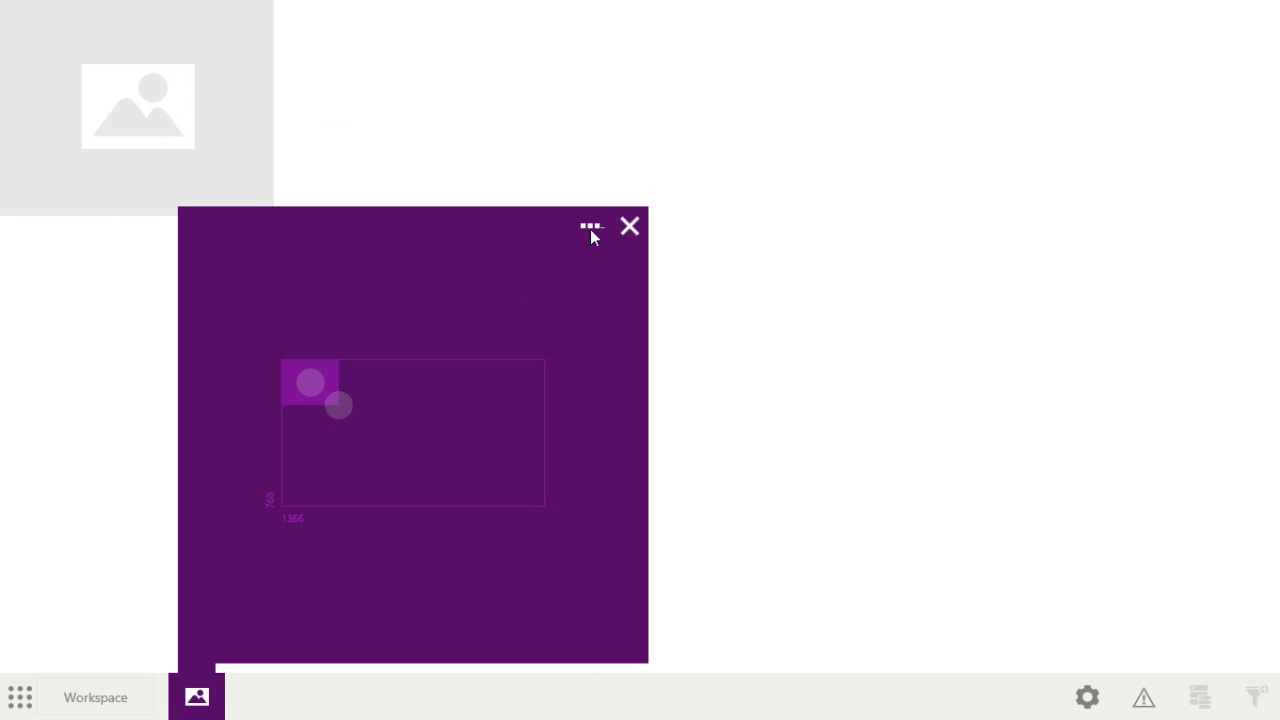
left_click(589, 228)
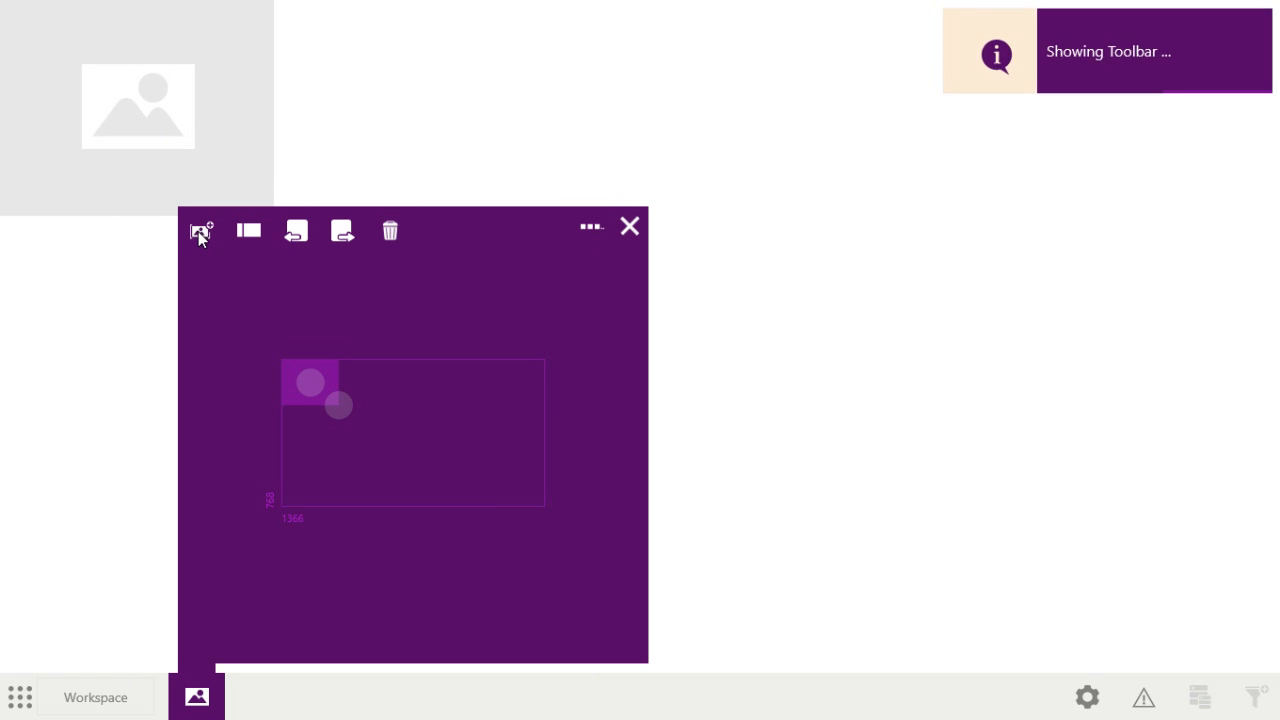
left_click(198, 231)
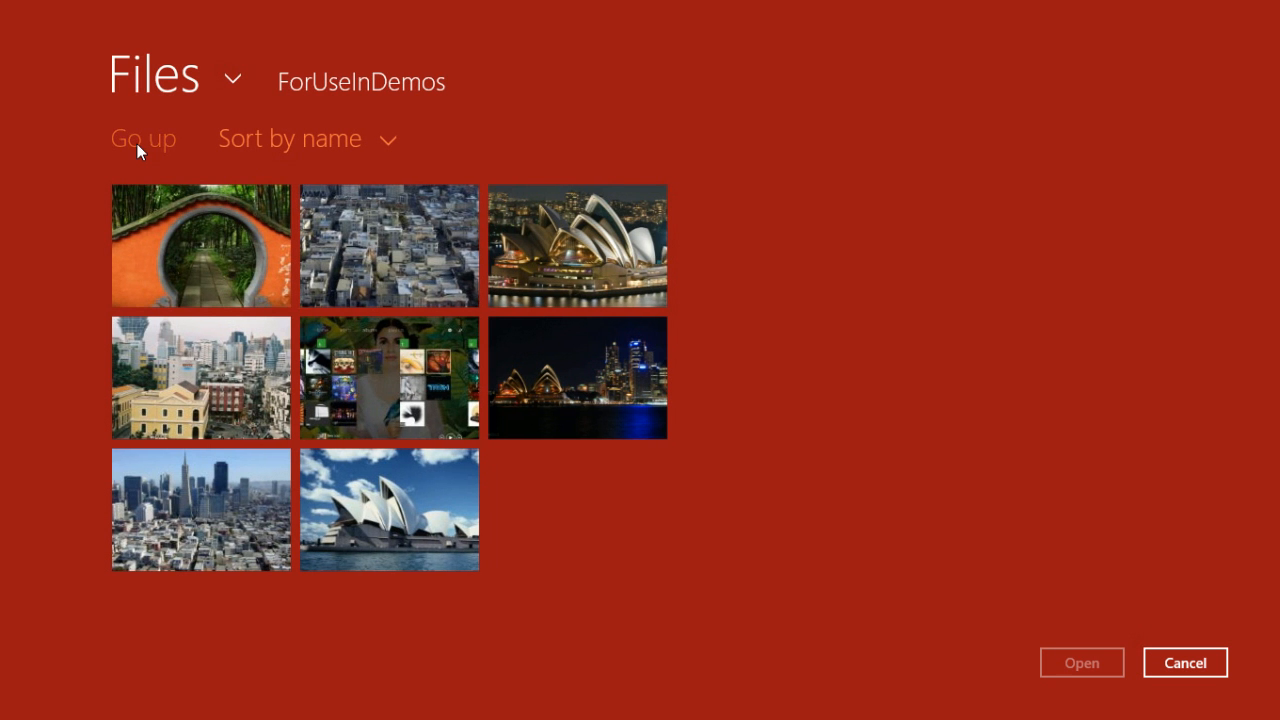
left_click(139, 144)
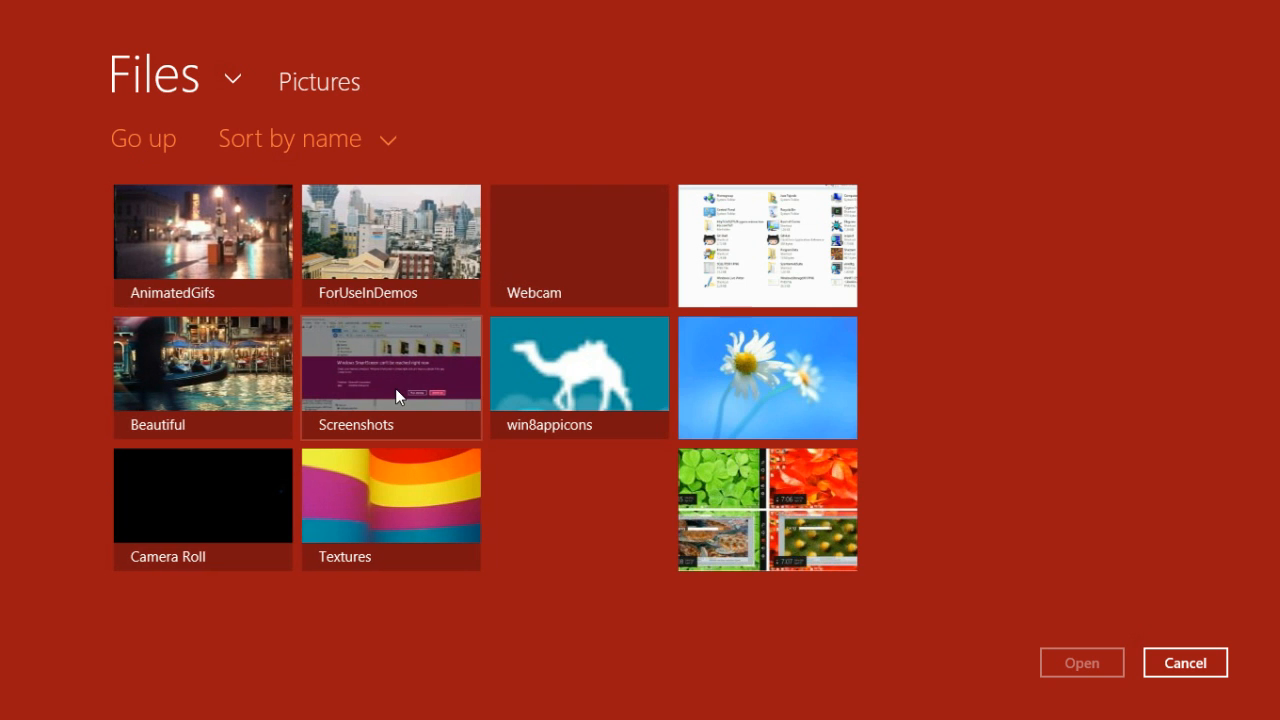
left_click(415, 501)
left_click(240, 475)
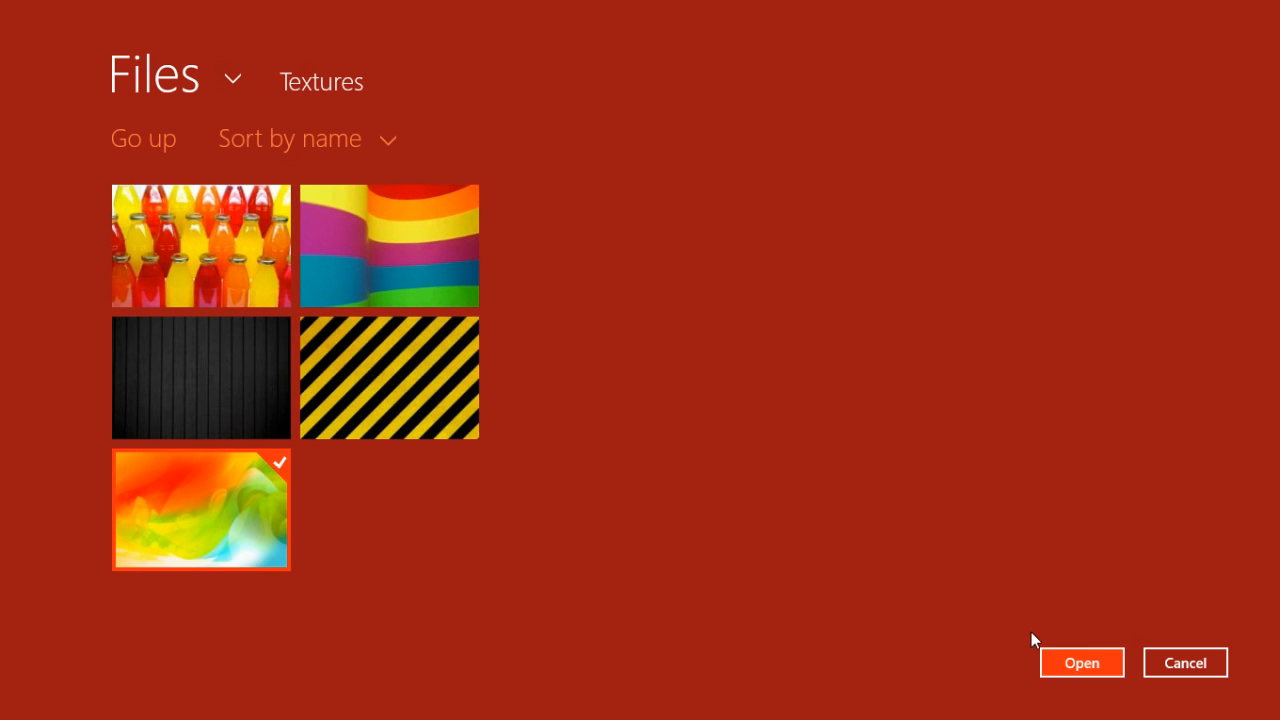
left_click(1071, 664)
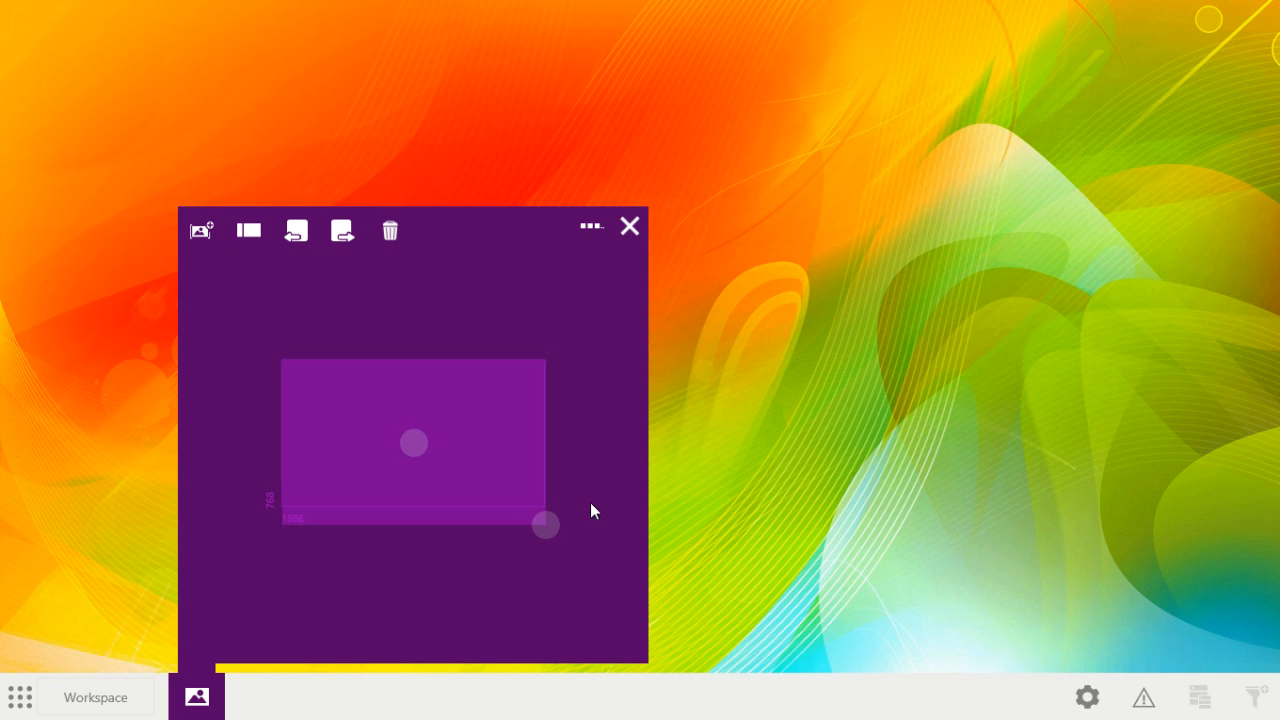
Step: Enlarge the swirl image past the canvas edges as a full background, view the screen resolution options, and close the image's settings
left_click_drag(548, 521, 578, 545)
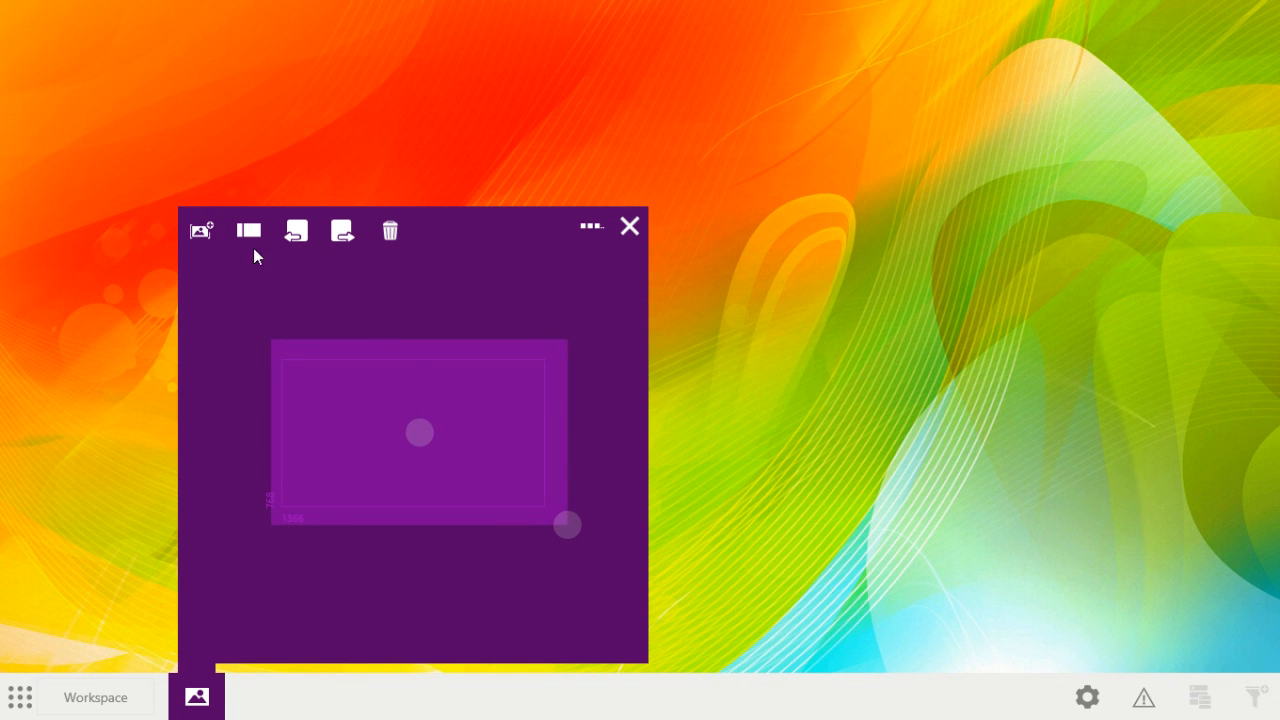
left_click(248, 231)
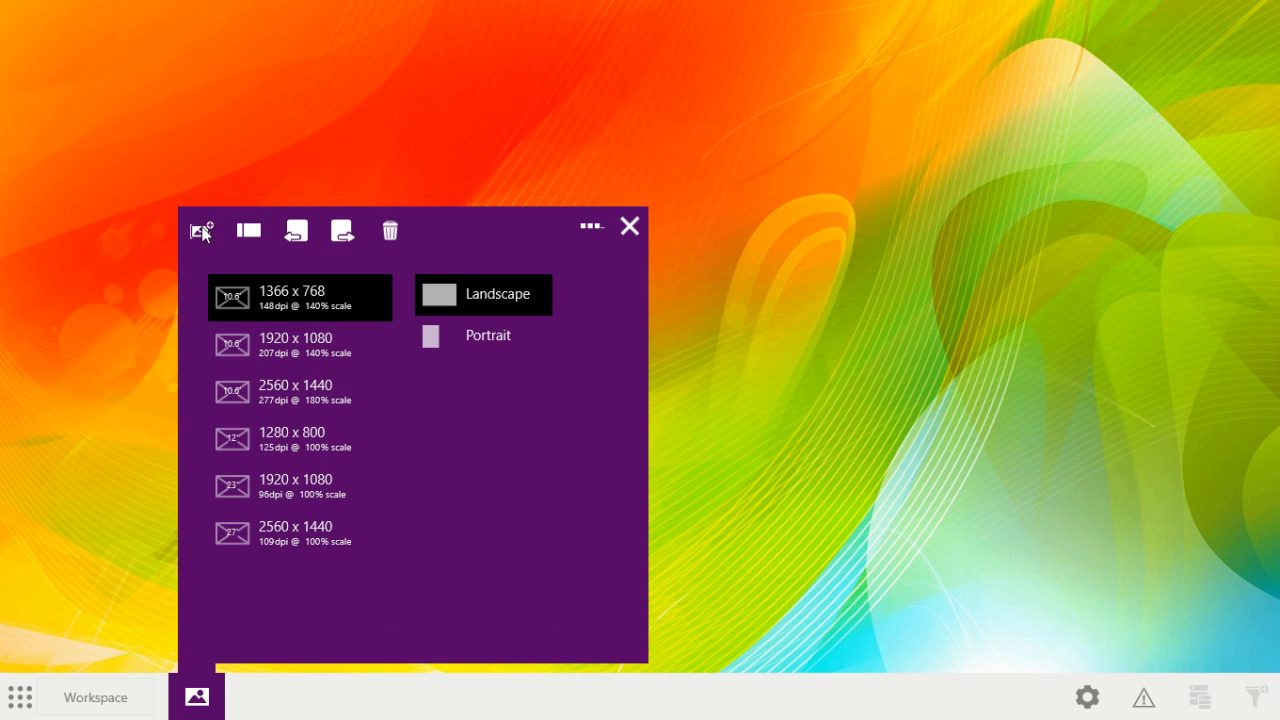
left_click(628, 225)
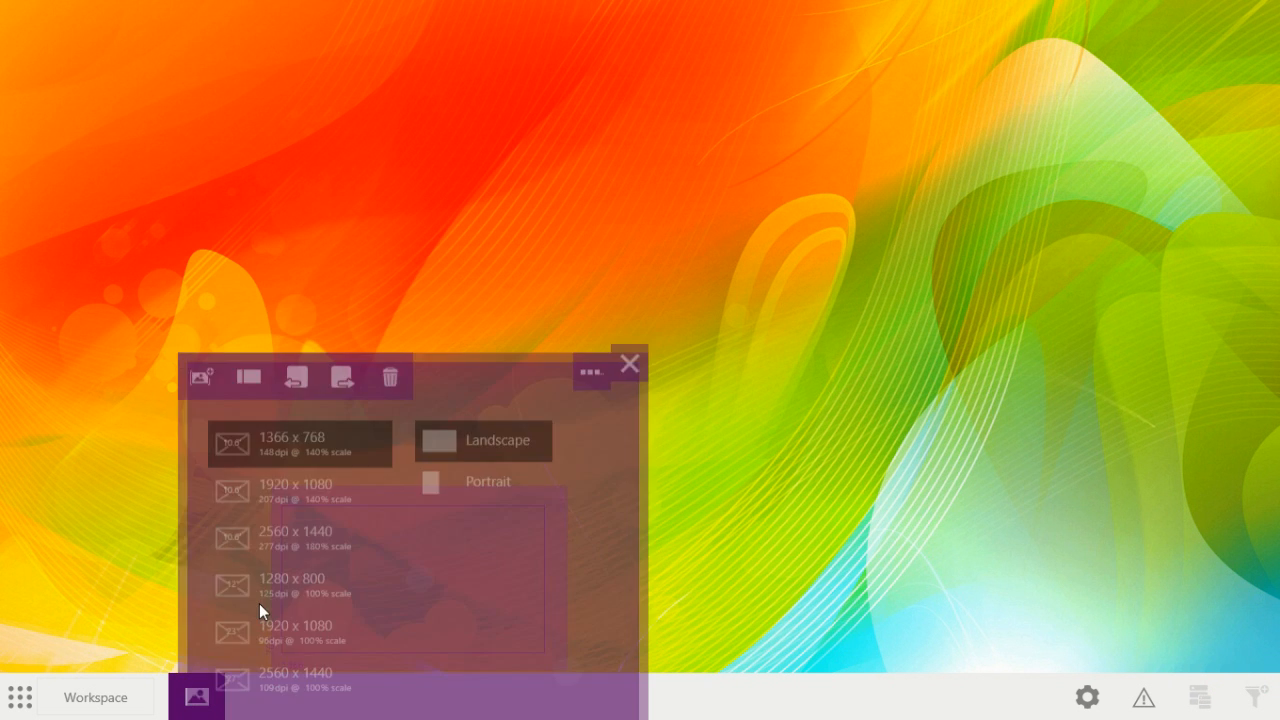
Step: Add a second Image control to the workspace and display it over the background
left_click(22, 698)
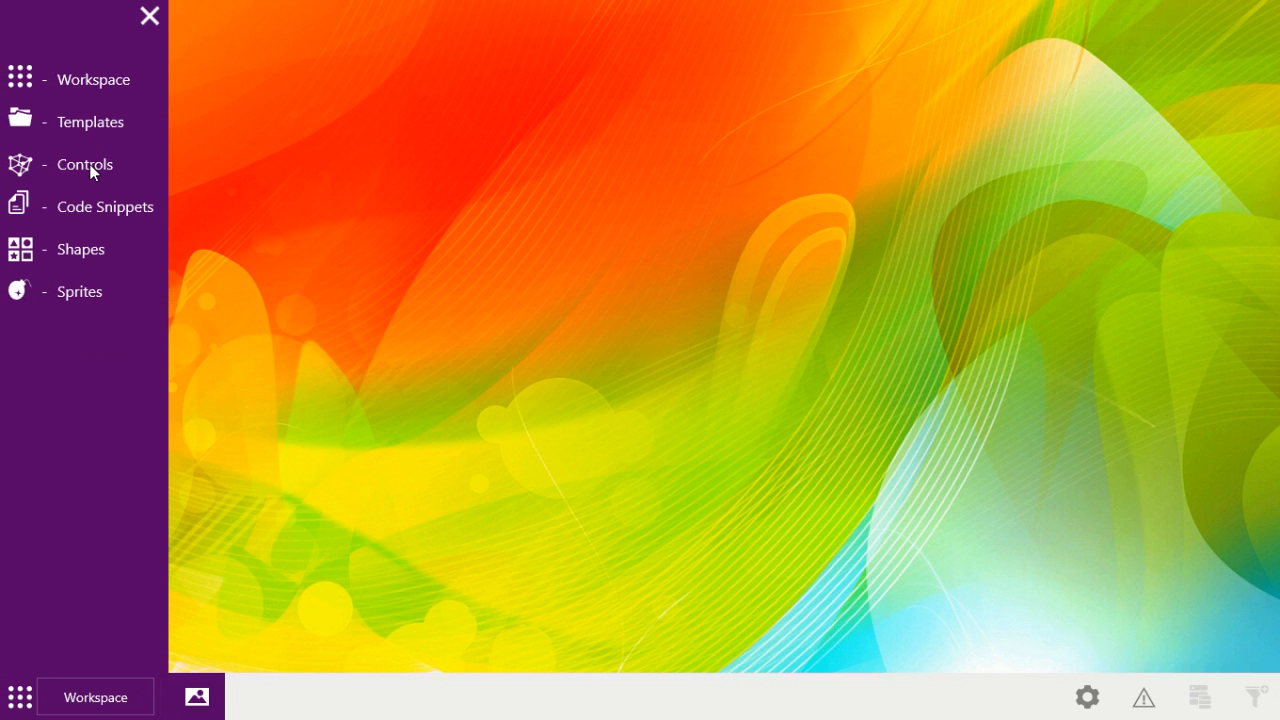
left_click(88, 168)
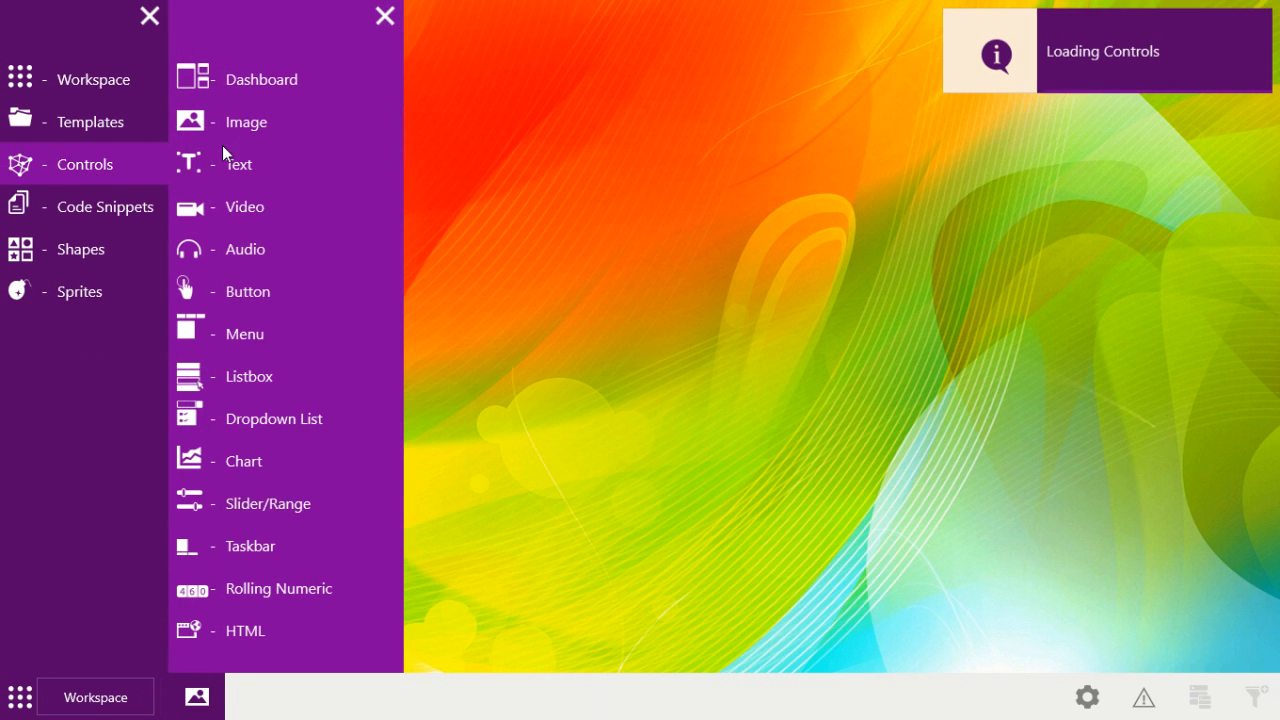
left_click(245, 134)
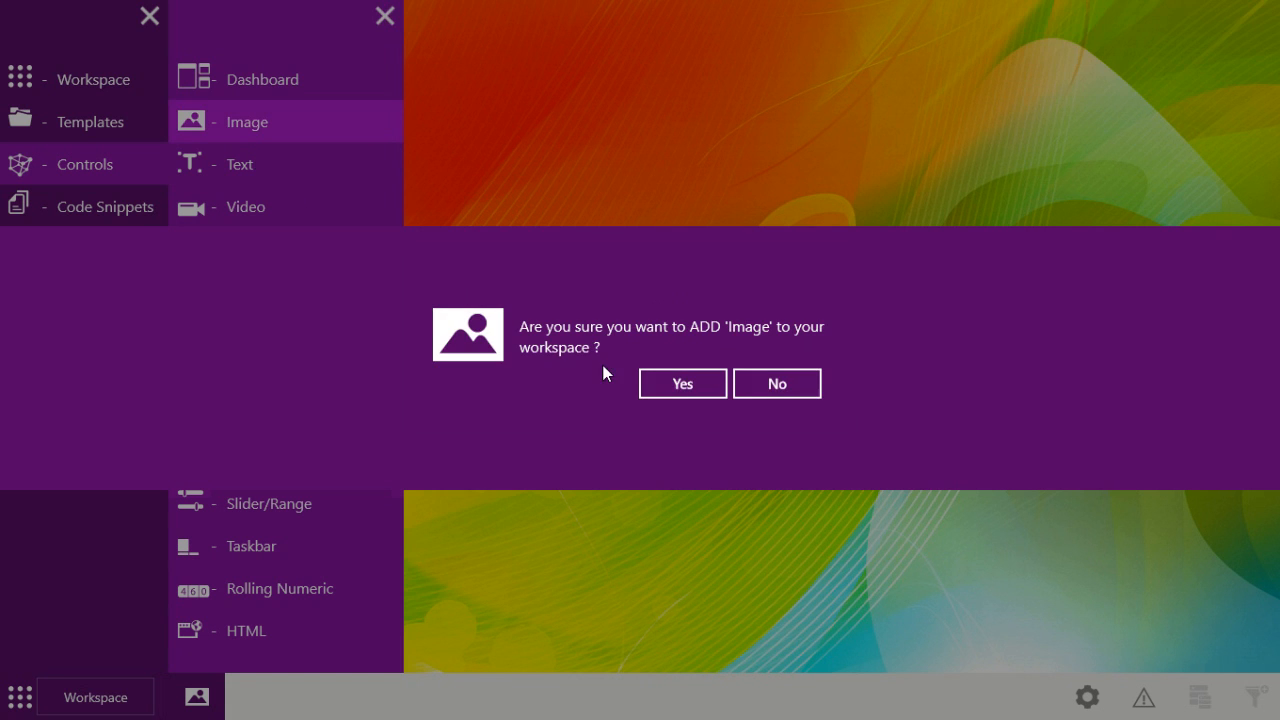
left_click(653, 385)
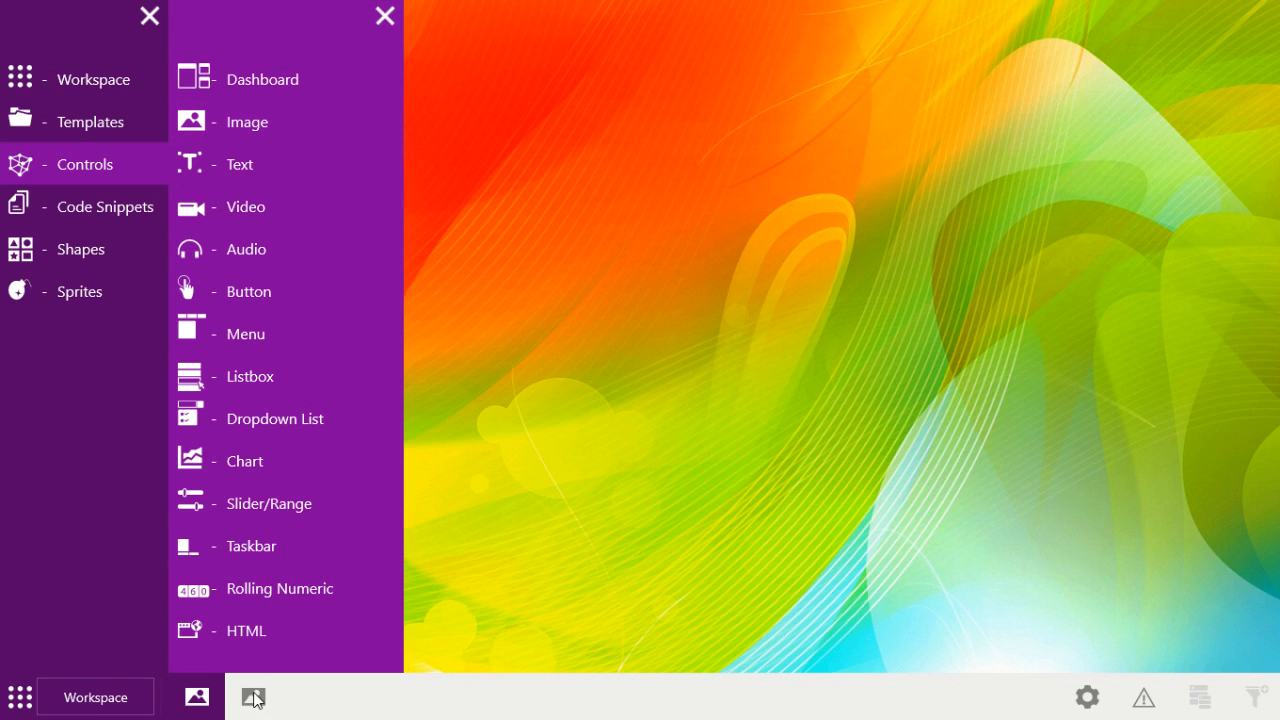
left_click(255, 695)
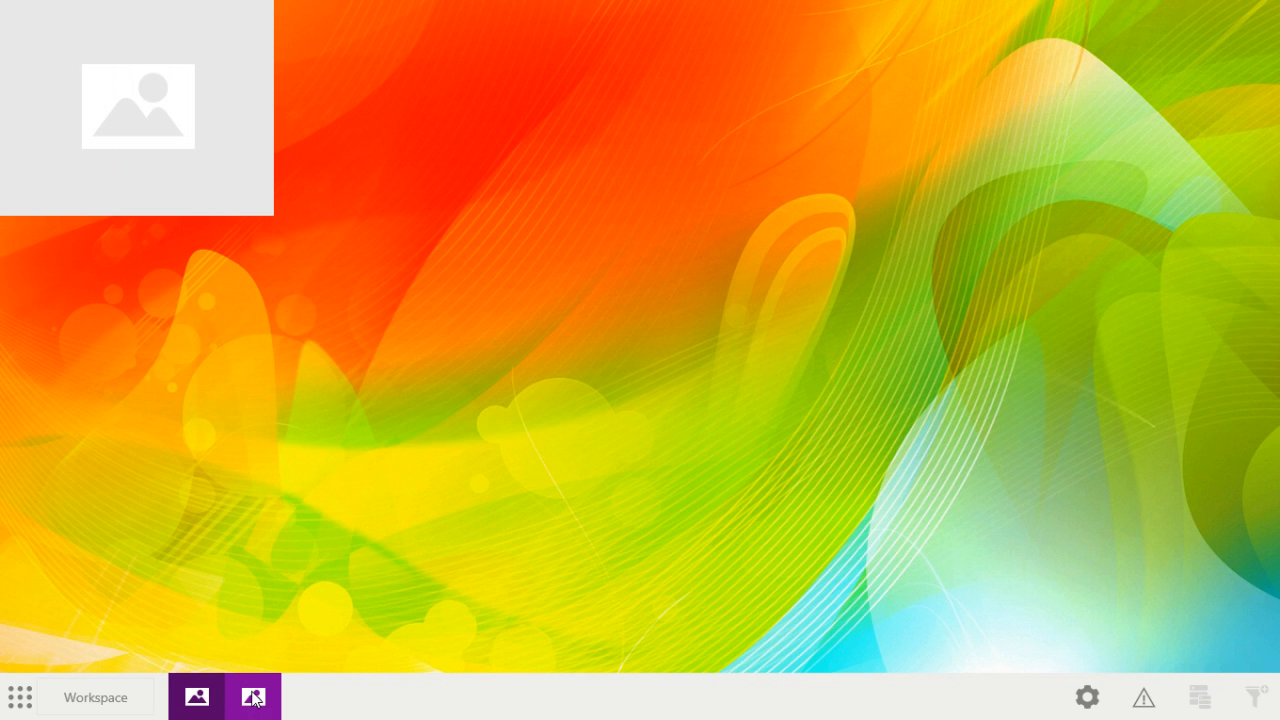
Step: Load the music album screenshot from the ForUseInDemos folder into the second image control
left_click(254, 699)
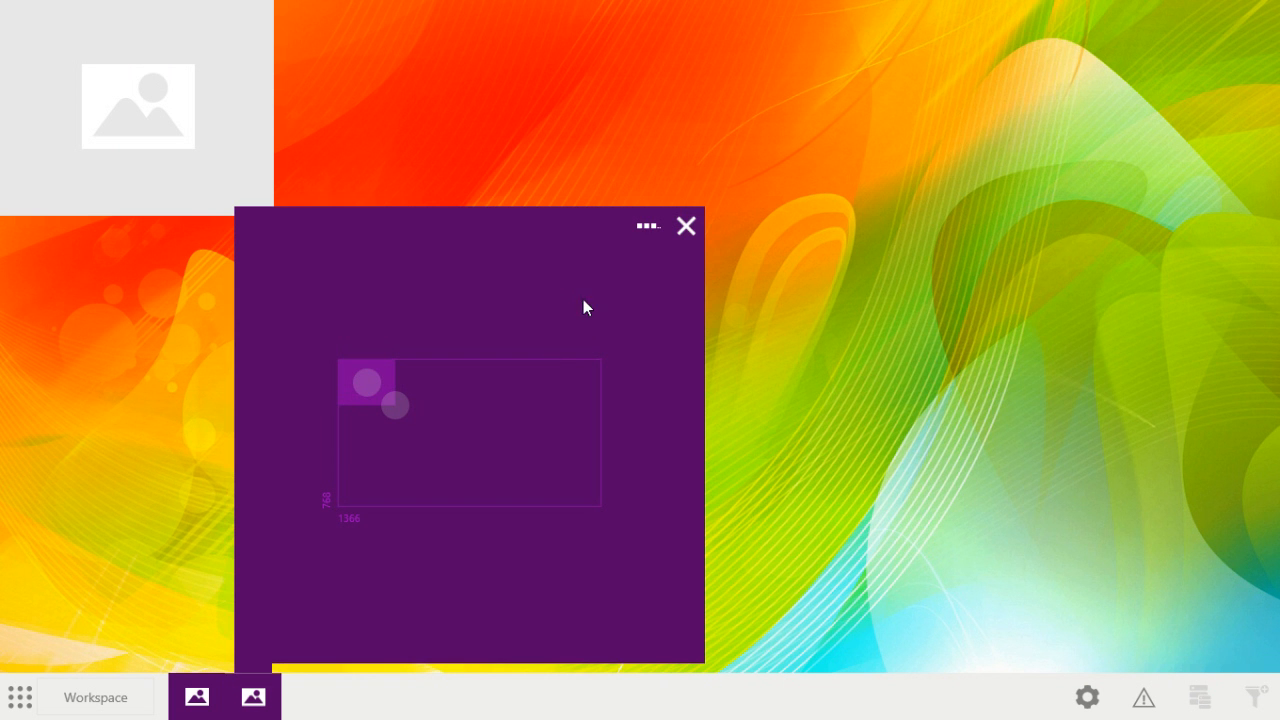
left_click(648, 229)
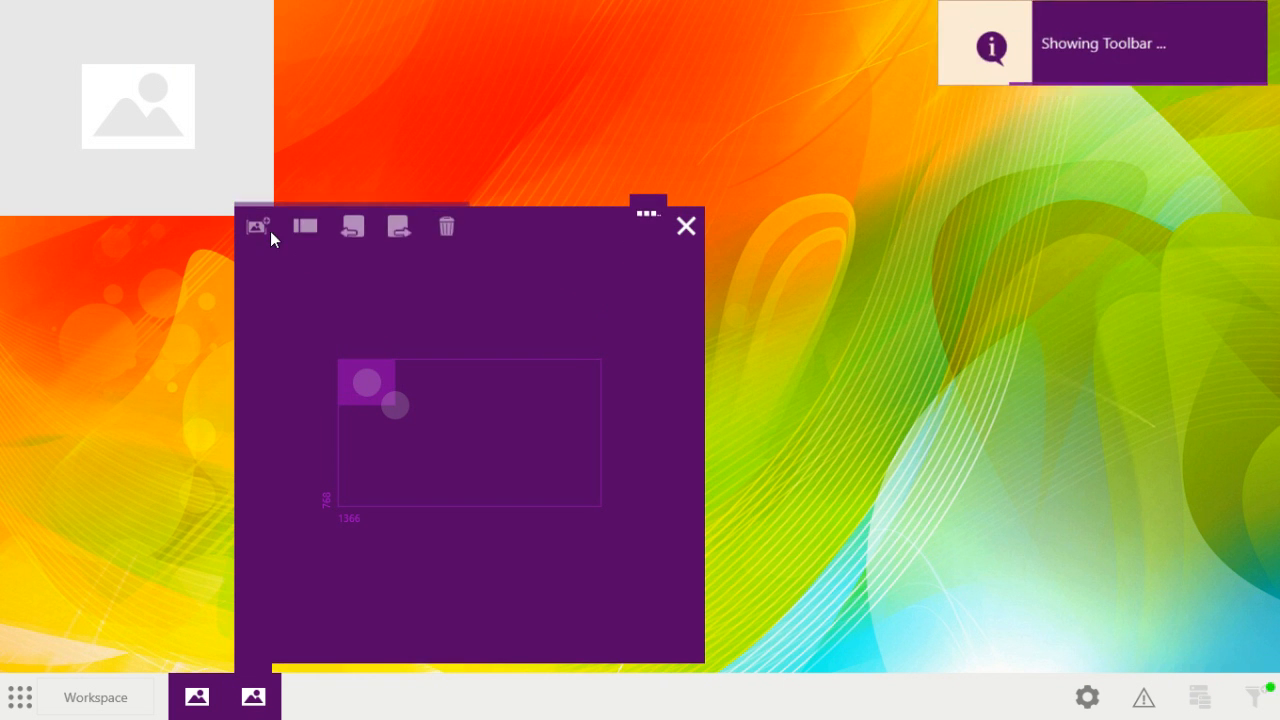
left_click(263, 232)
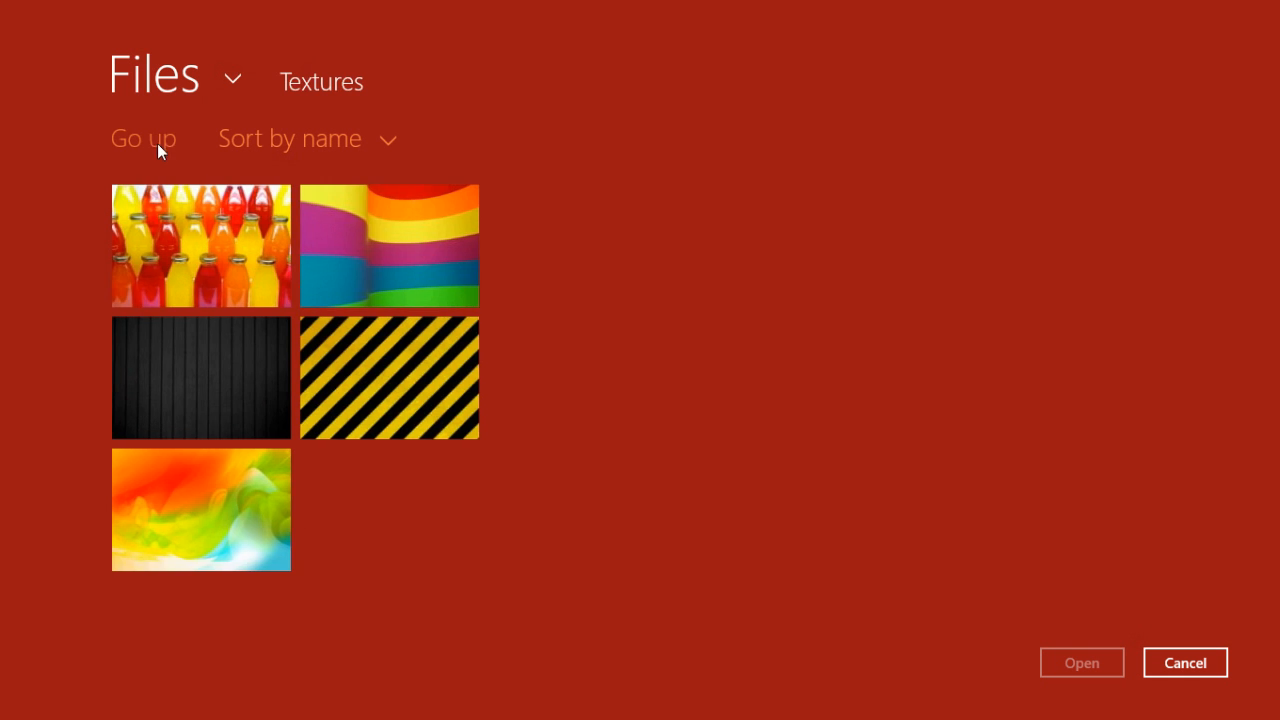
left_click(157, 143)
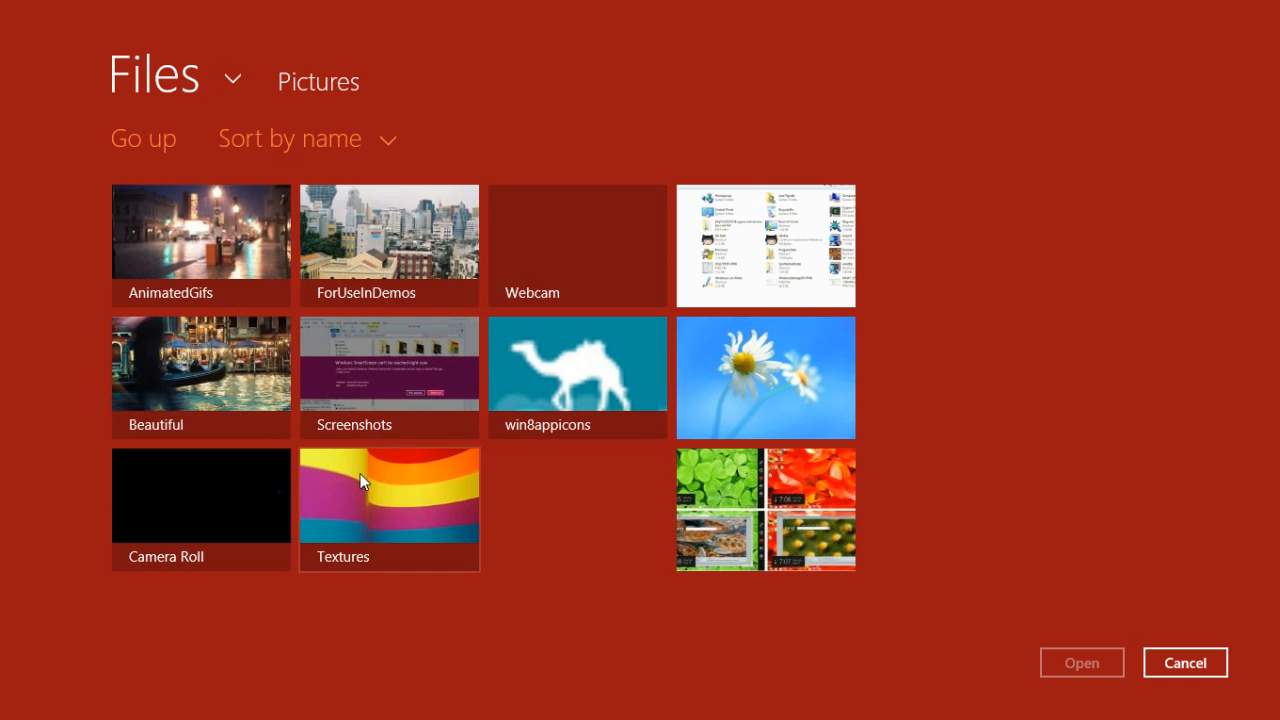
left_click(352, 255)
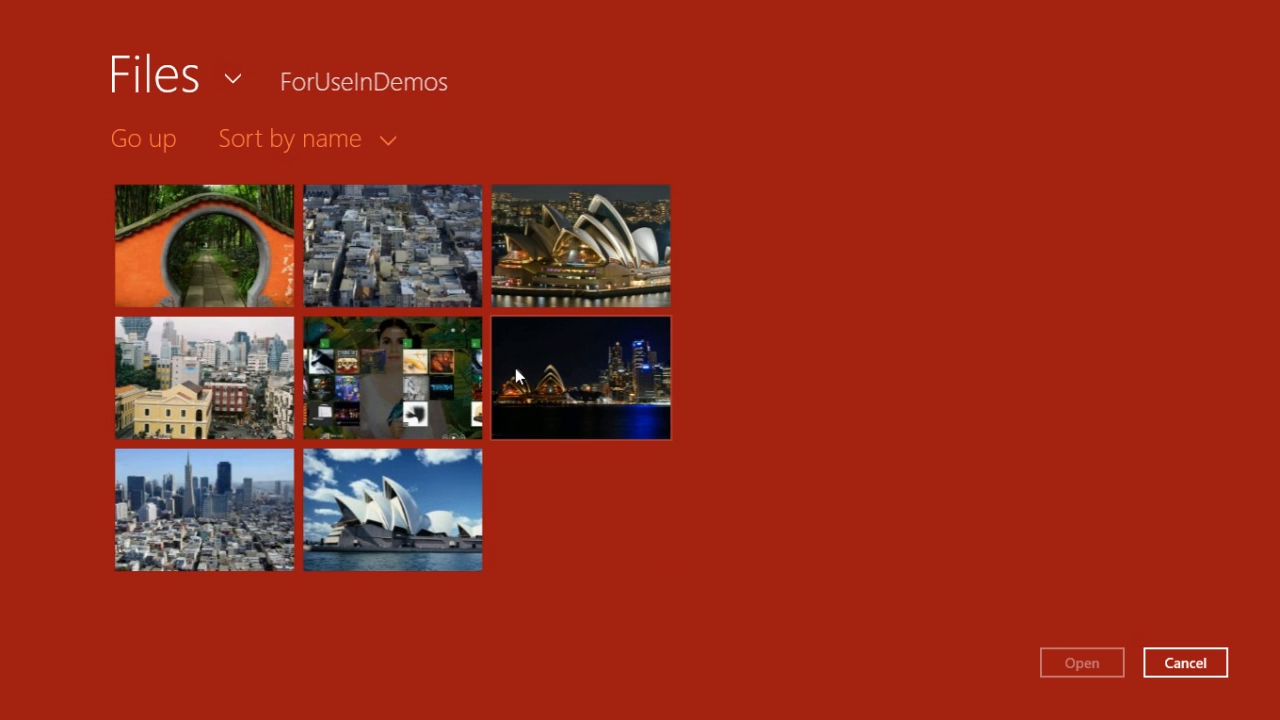
left_click(390, 375)
left_click(1046, 668)
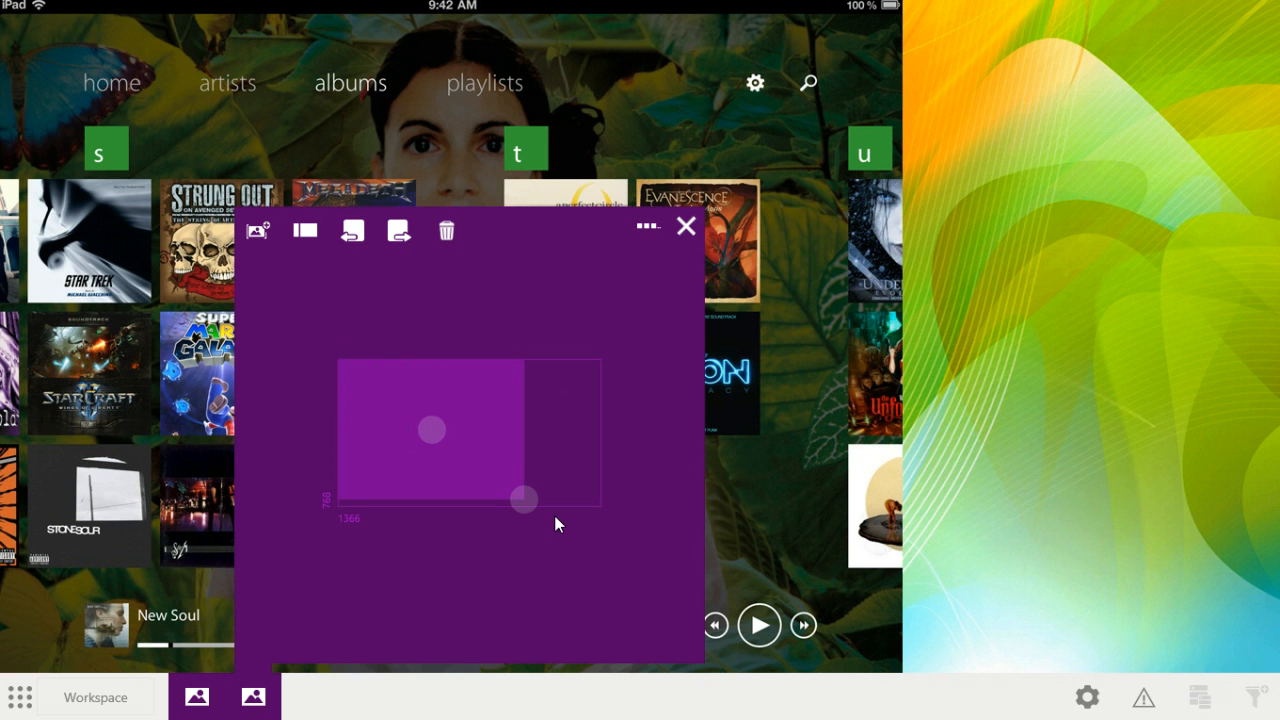
Step: Shrink the music screenshot, place it in the canvas's upper-right area, and close its settings
left_click_drag(503, 482, 536, 403)
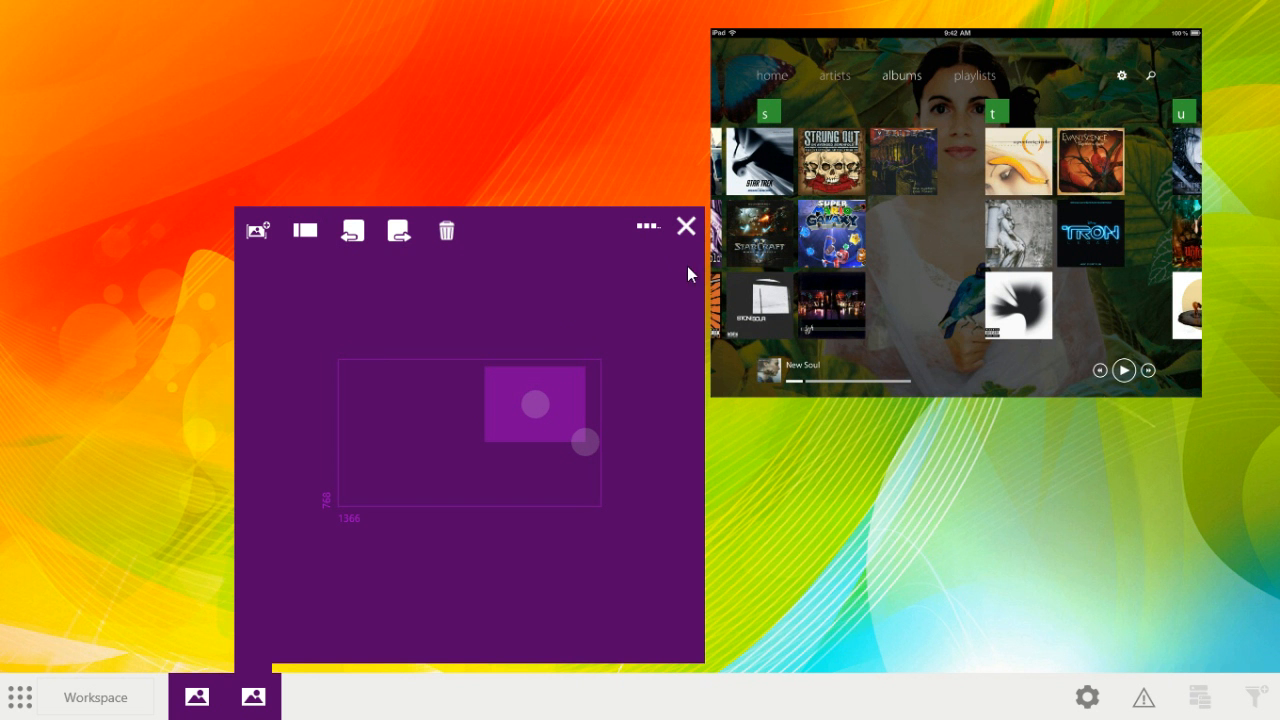
left_click(687, 230)
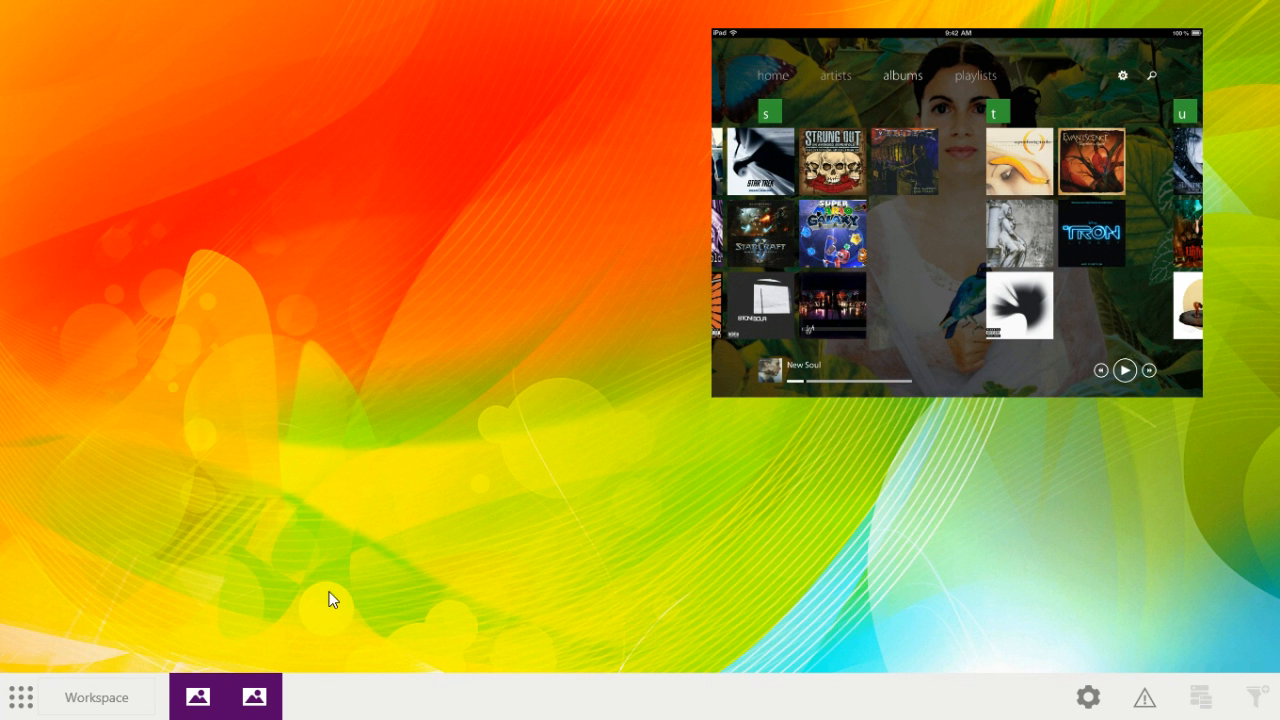
Step: Add a Text control to the workspace and position it just below the left part of the music screenshot
left_click(30, 696)
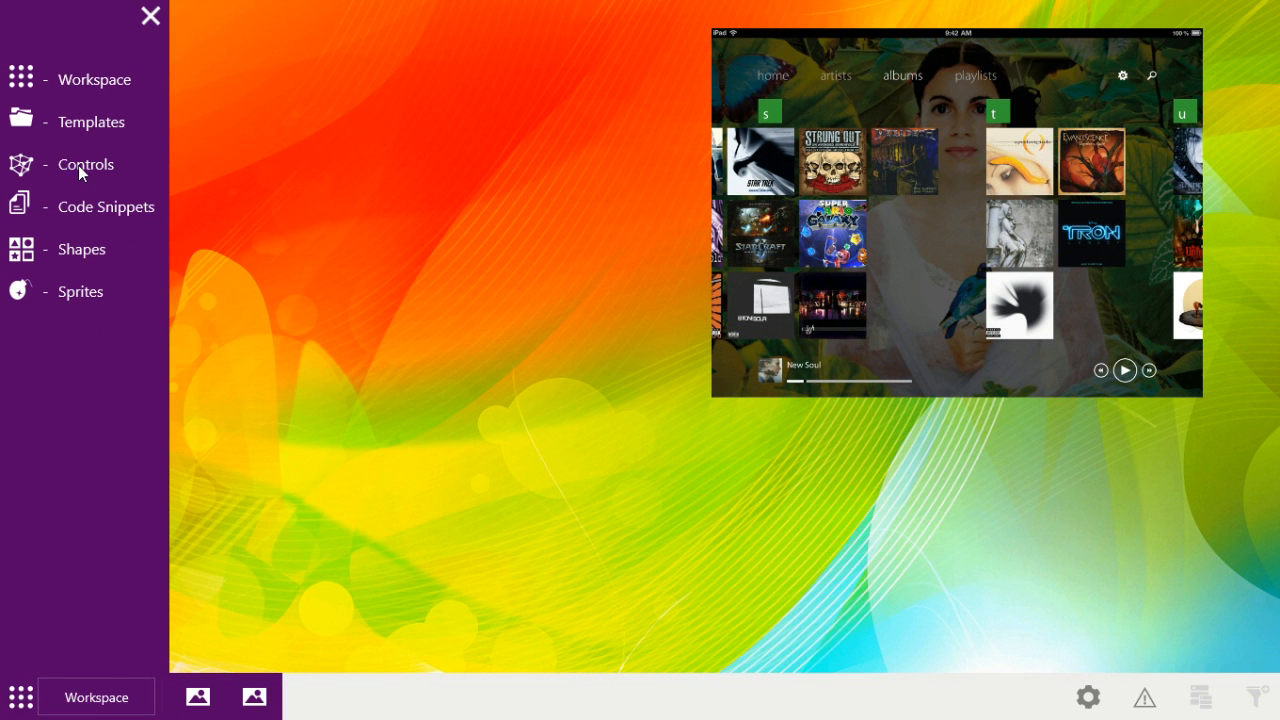
left_click(78, 165)
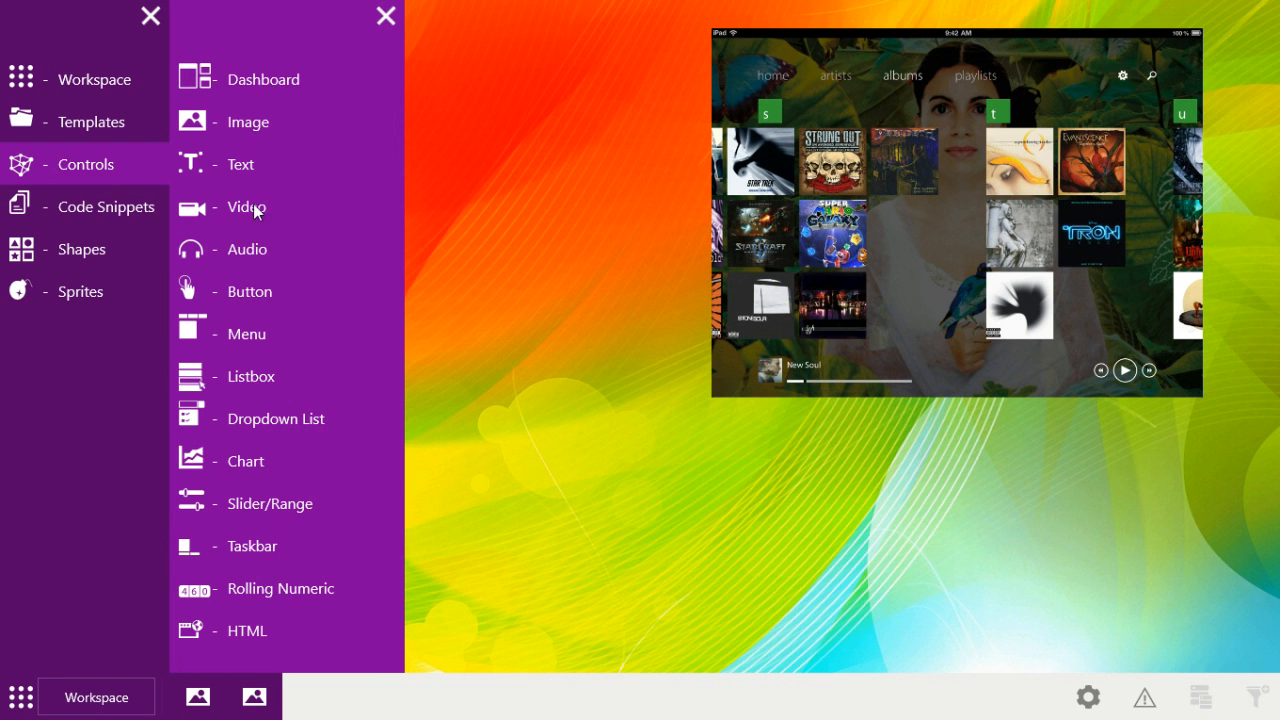
left_click(240, 172)
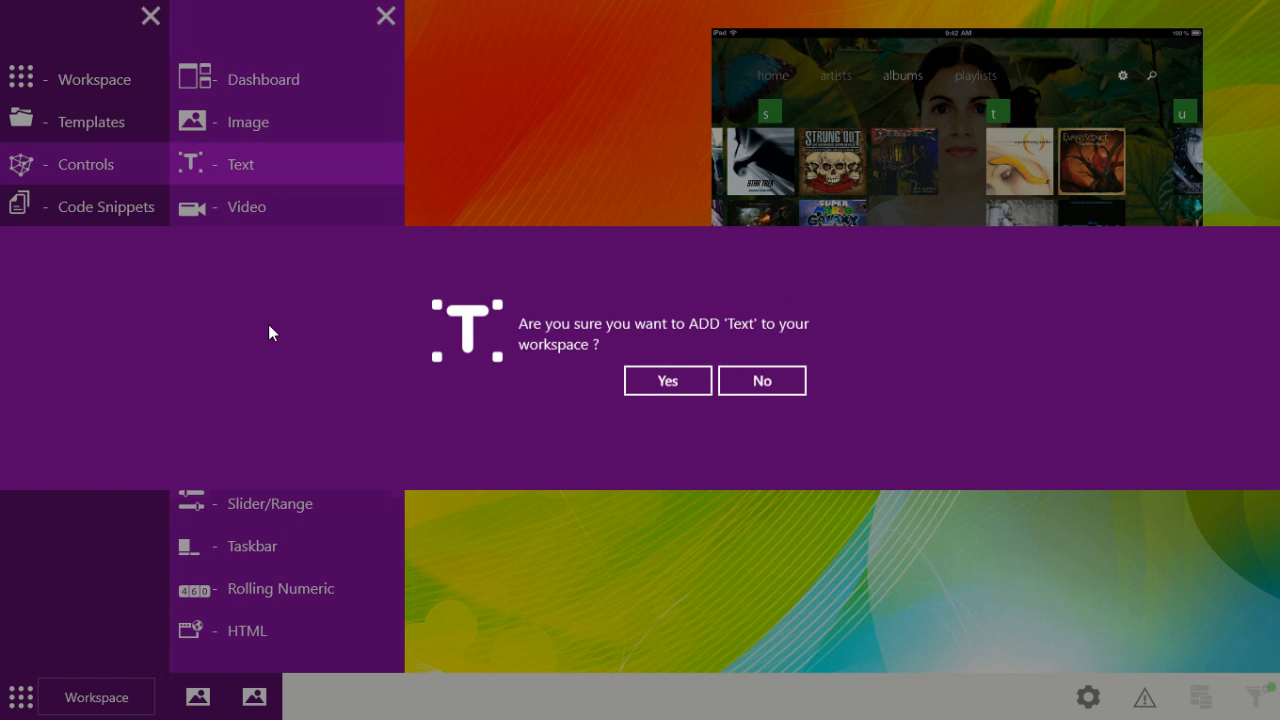
left_click(660, 384)
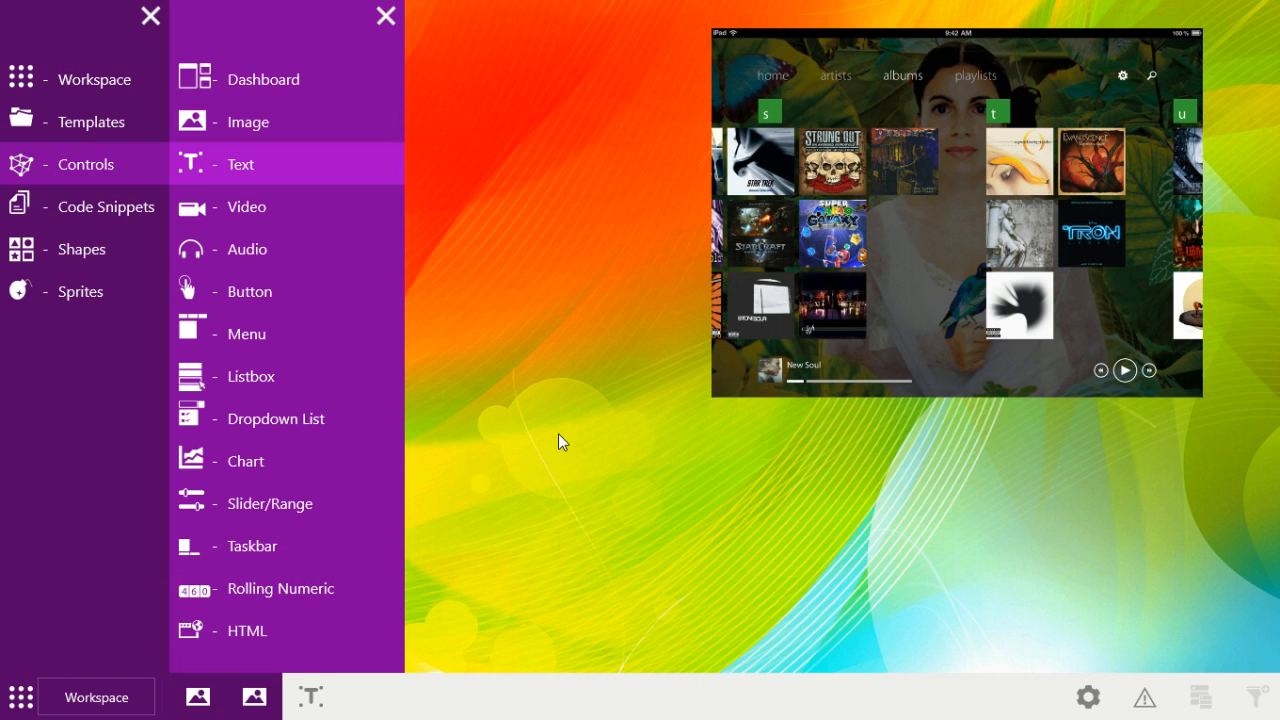
left_click(312, 696)
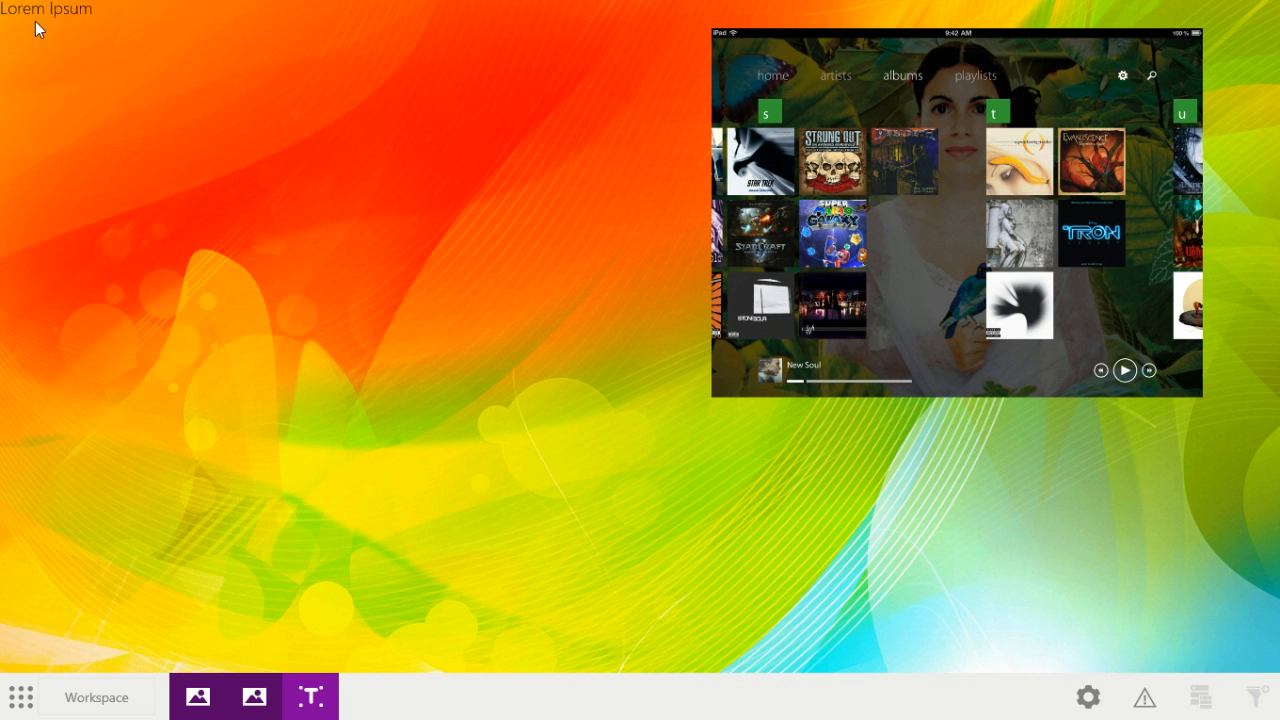
left_click(311, 697)
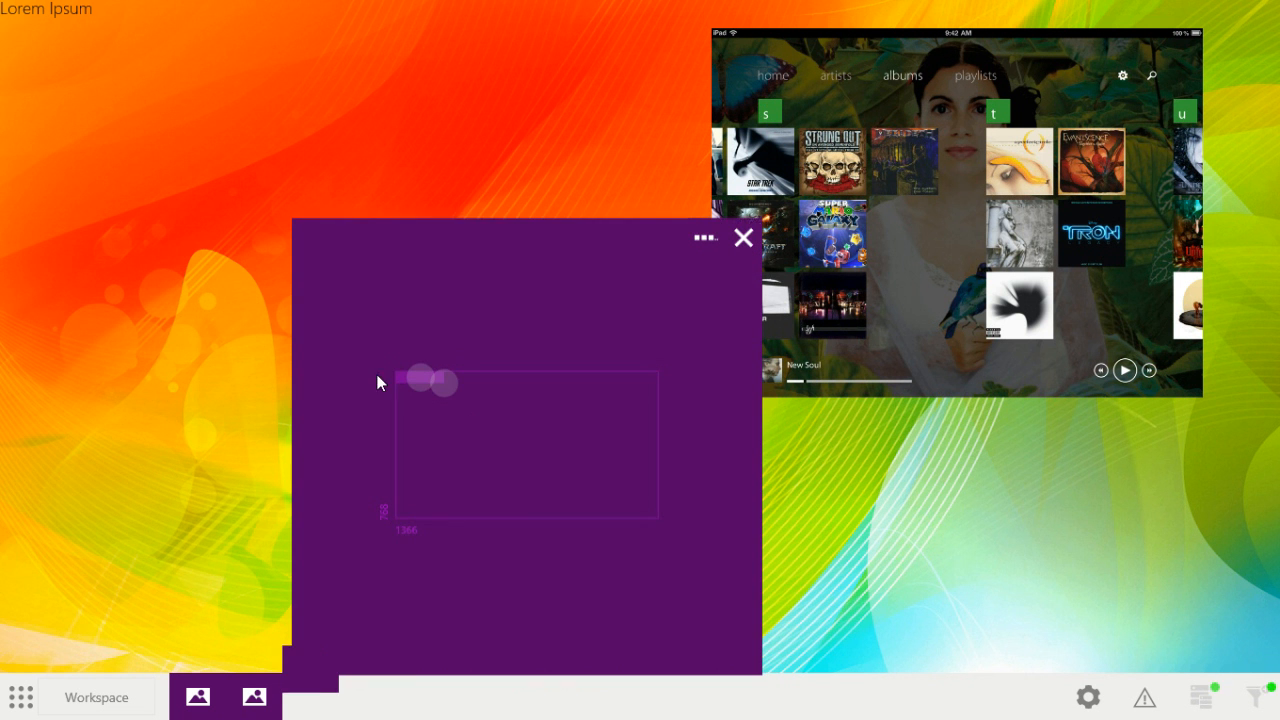
mouse_move(425, 367)
left_mouse_down()
mouse_move(558, 424)
mouse_move(573, 456)
mouse_move(572, 444)
mouse_move(604, 447)
mouse_move(591, 452)
left_mouse_up()
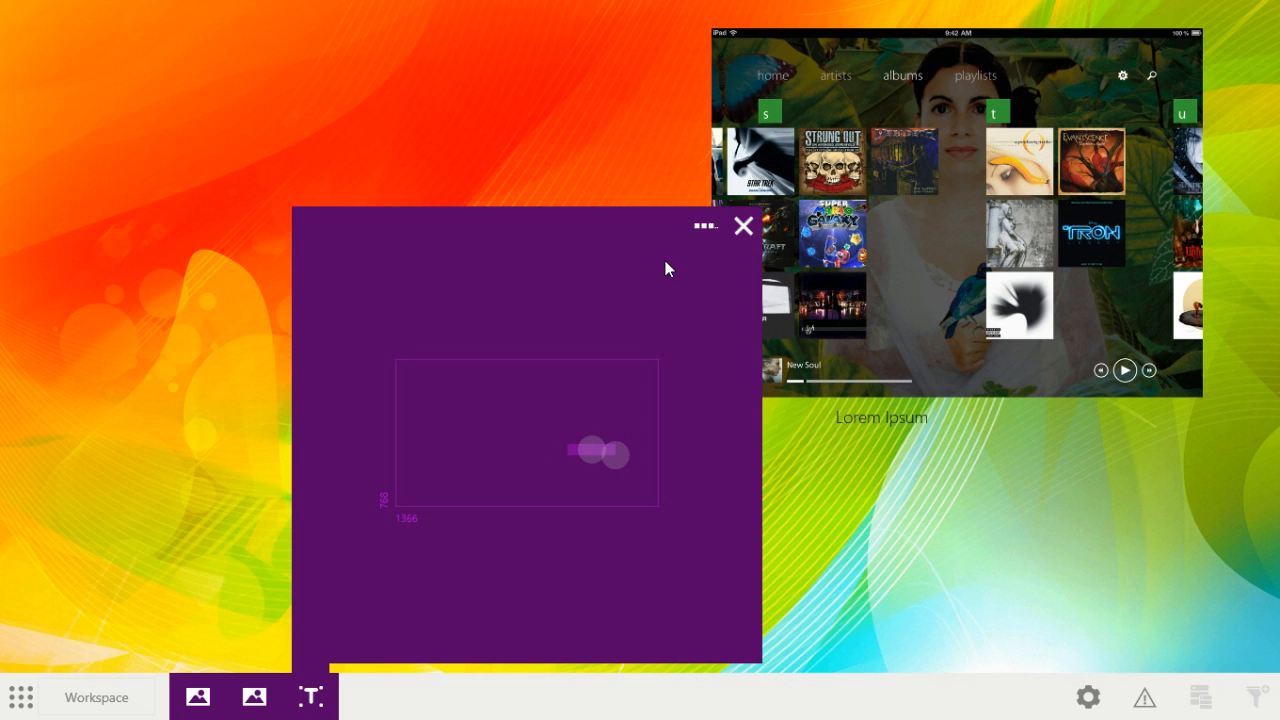
Step: Replace the placeholder text of the caption below the music screenshot with "IPAD APP HD"
left_click(706, 225)
left_click(318, 230)
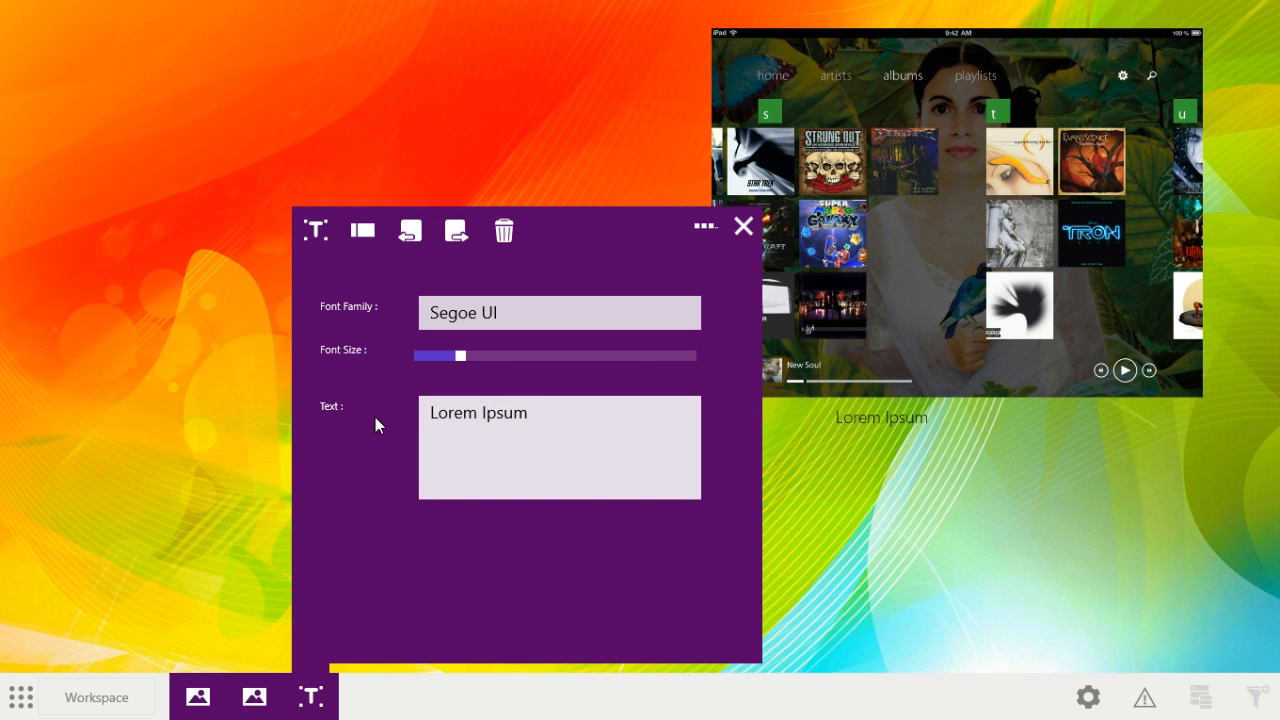
left_click(535, 417)
type("I")
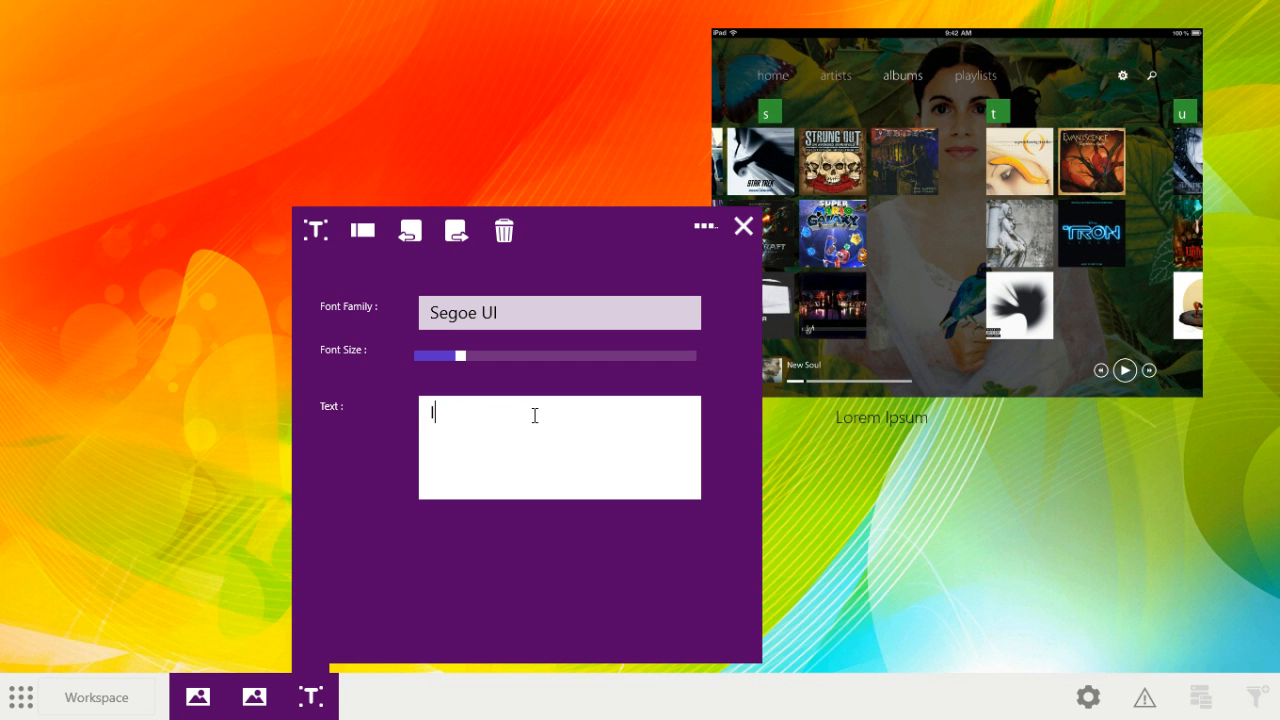
type("PAD APP HD")
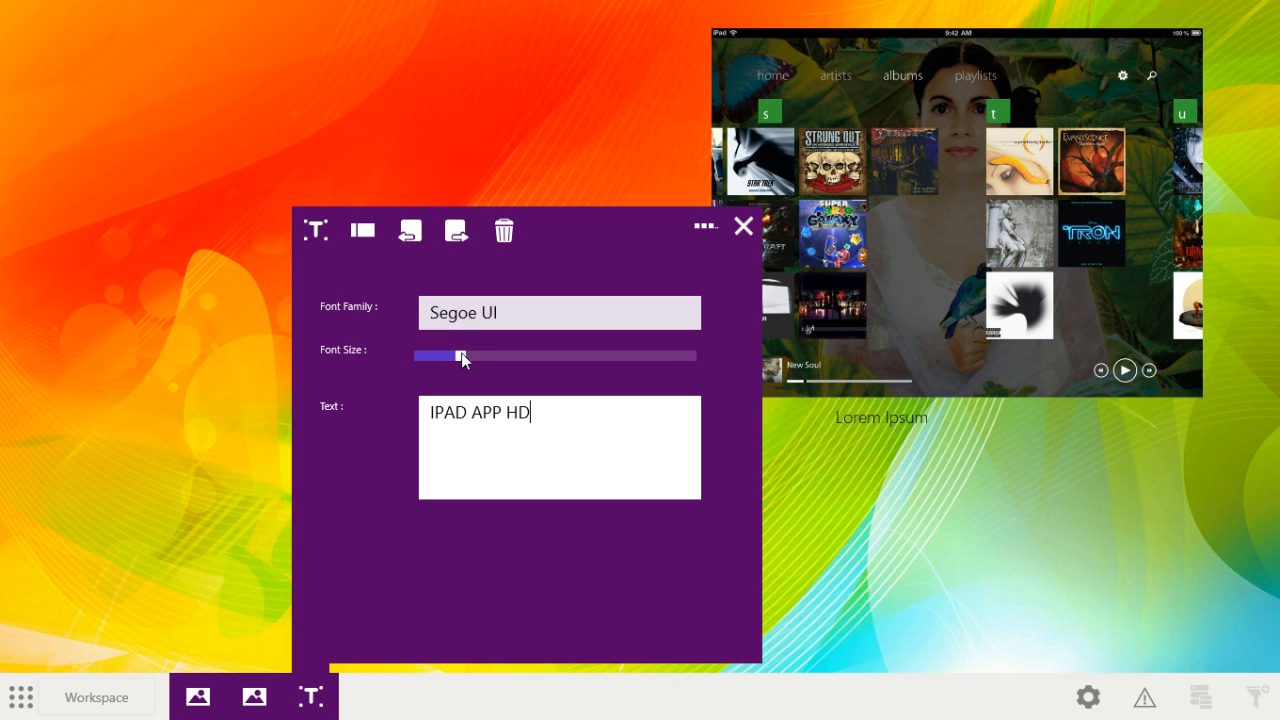
Step: Enlarge the caption's font size until the text spans about two-fifths of the music screenshot's width
left_click(494, 359)
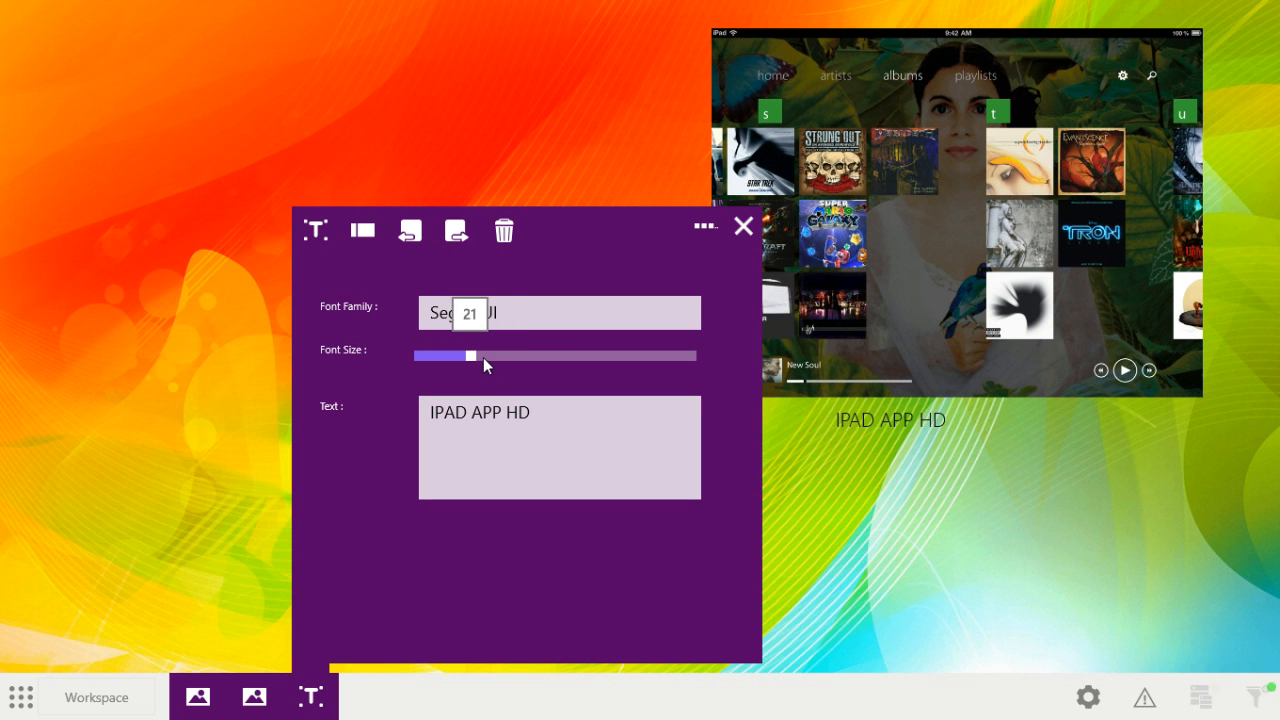
left_click(483, 357)
left_click_drag(491, 357, 533, 358)
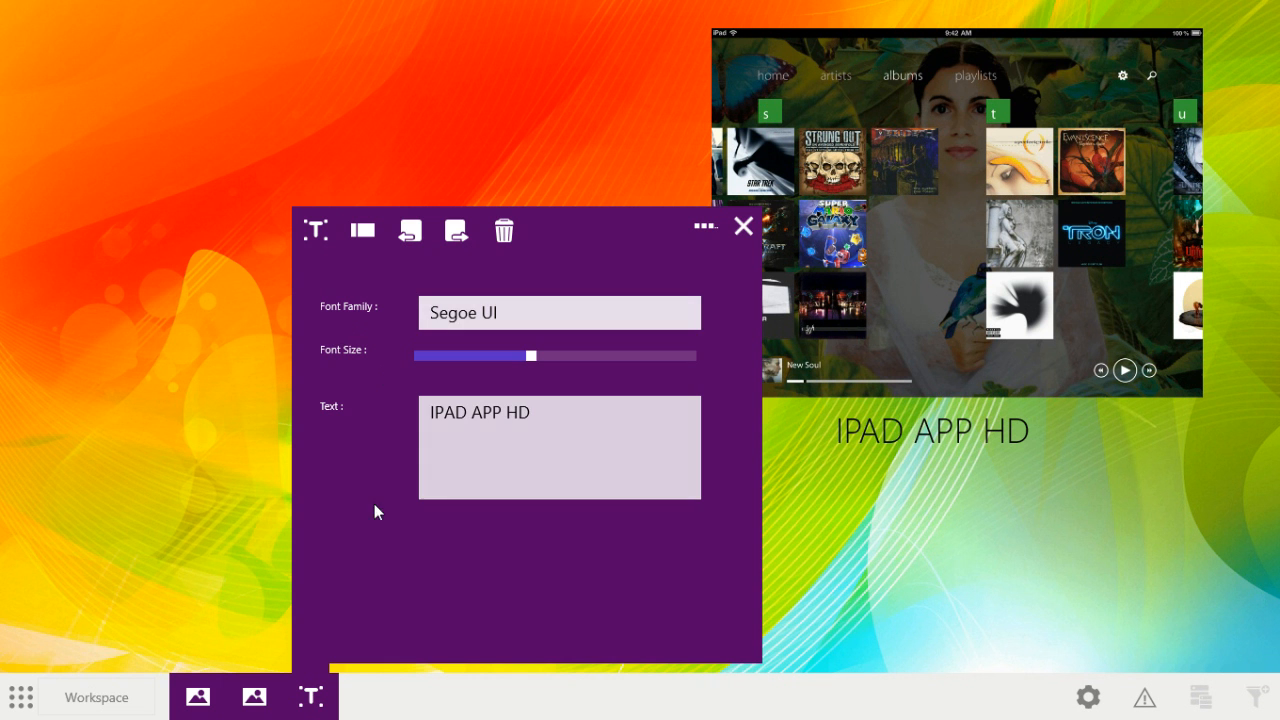
Step: Add a Video control to the workspace from the available controls
left_click(22, 697)
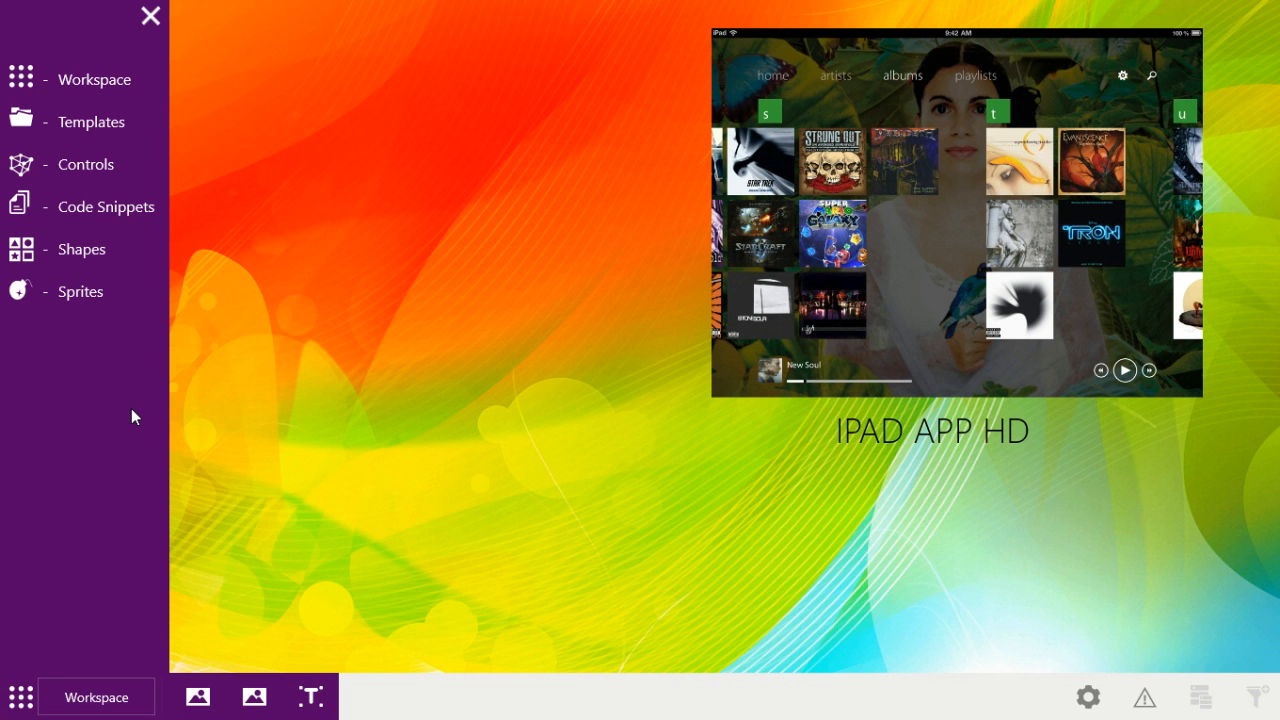
left_click(108, 173)
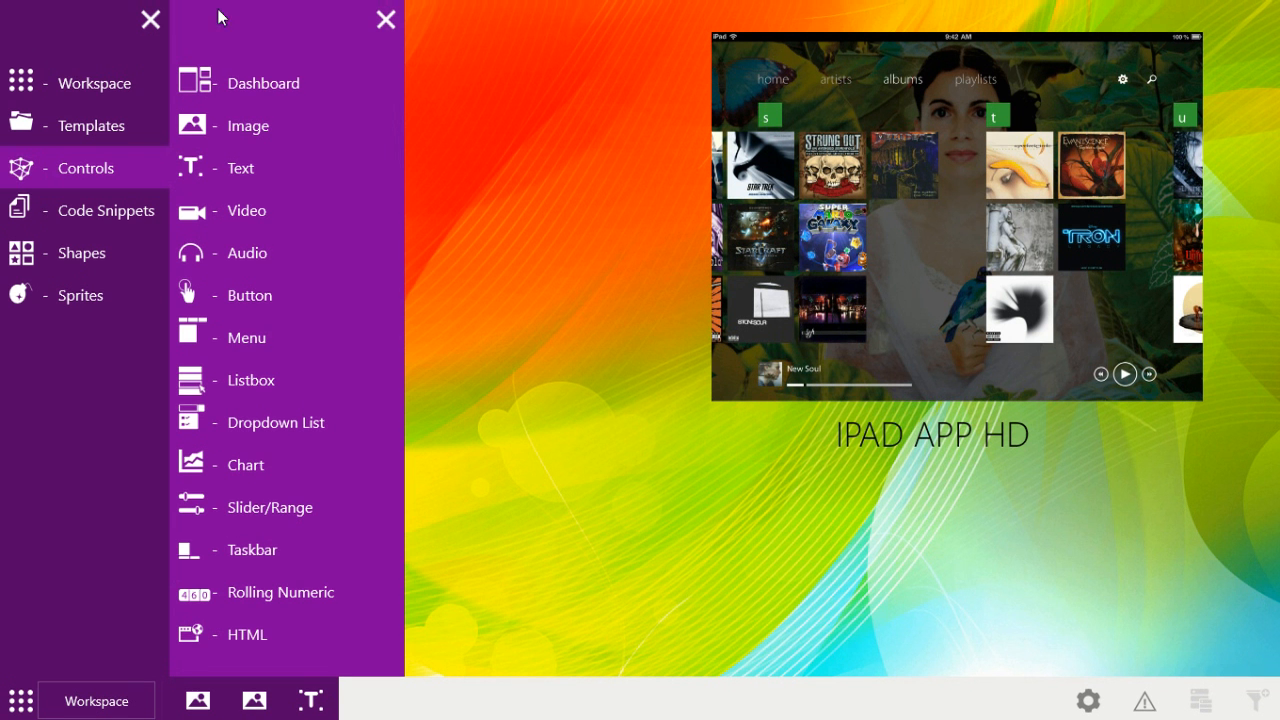
left_click(237, 205)
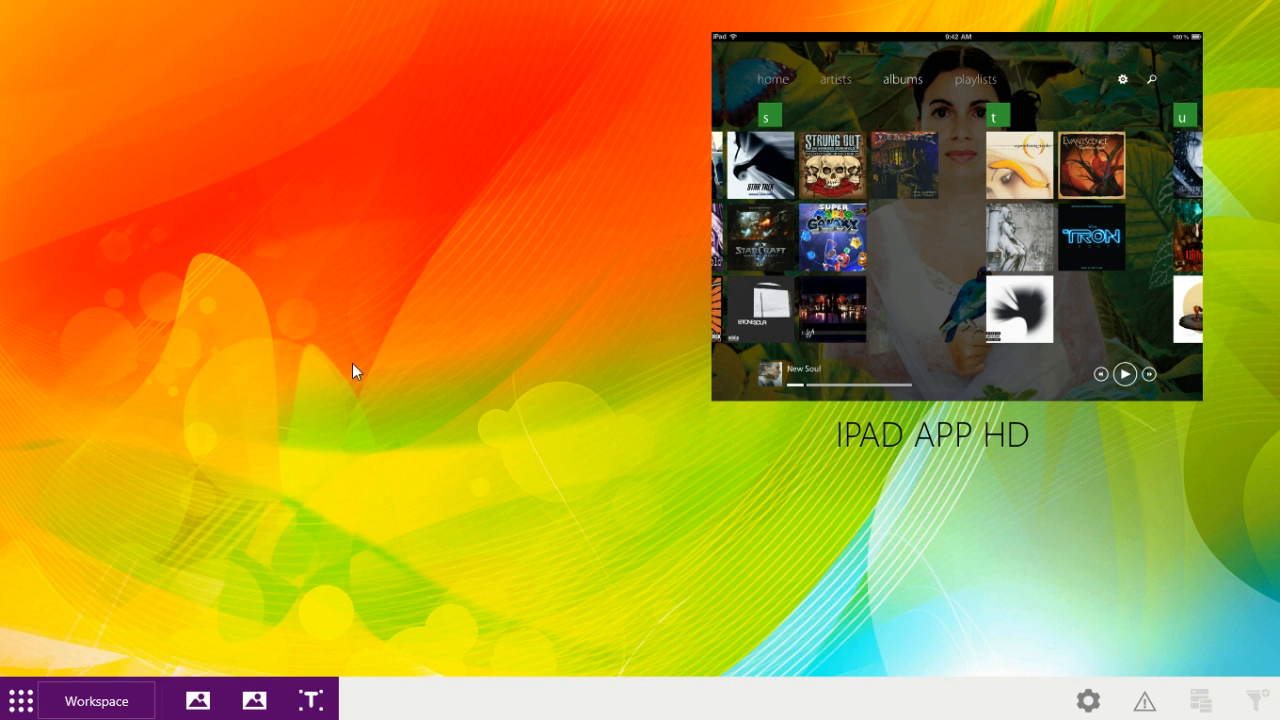